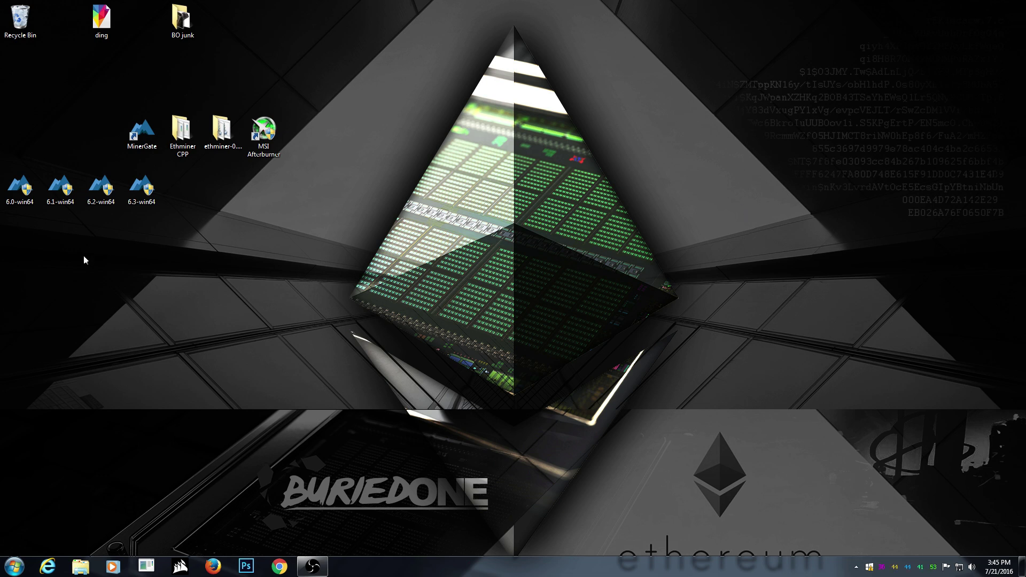
Select the 6.1, 6.2 and 6.3 win64 installers in turn, then deselect all icons.
{"action": "left_click", "coordinate": [19, 186]}
{"action": "left_click", "coordinate": [61, 189]}
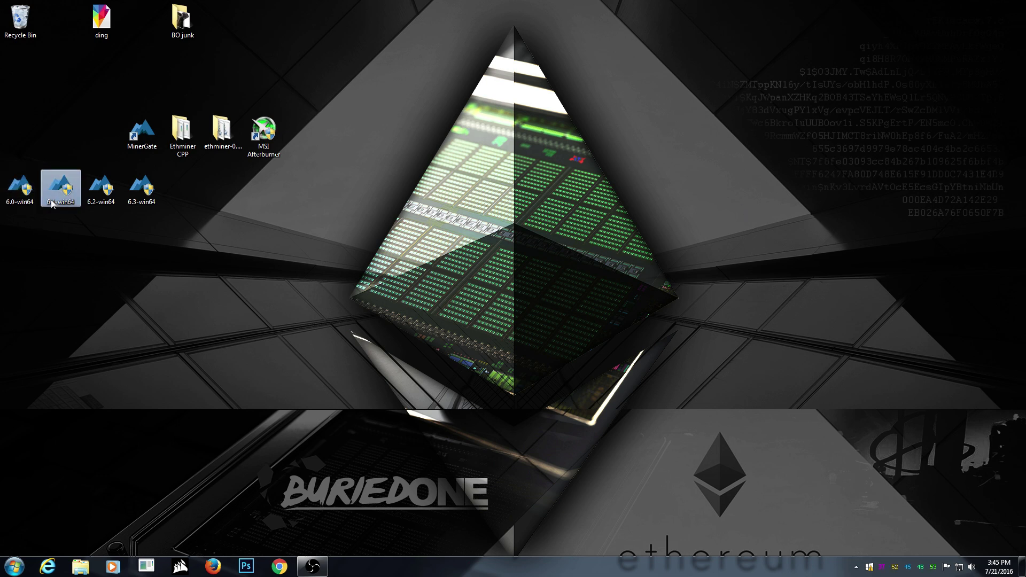
{"action": "left_click", "coordinate": [100, 190]}
{"action": "left_click", "coordinate": [142, 193]}
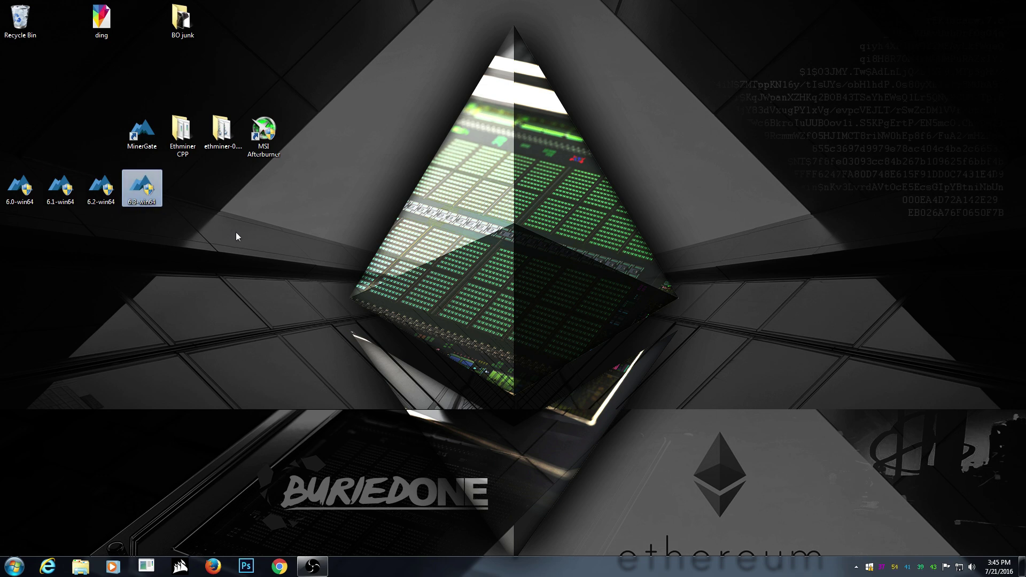
{"action": "left_click", "coordinate": [226, 230]}
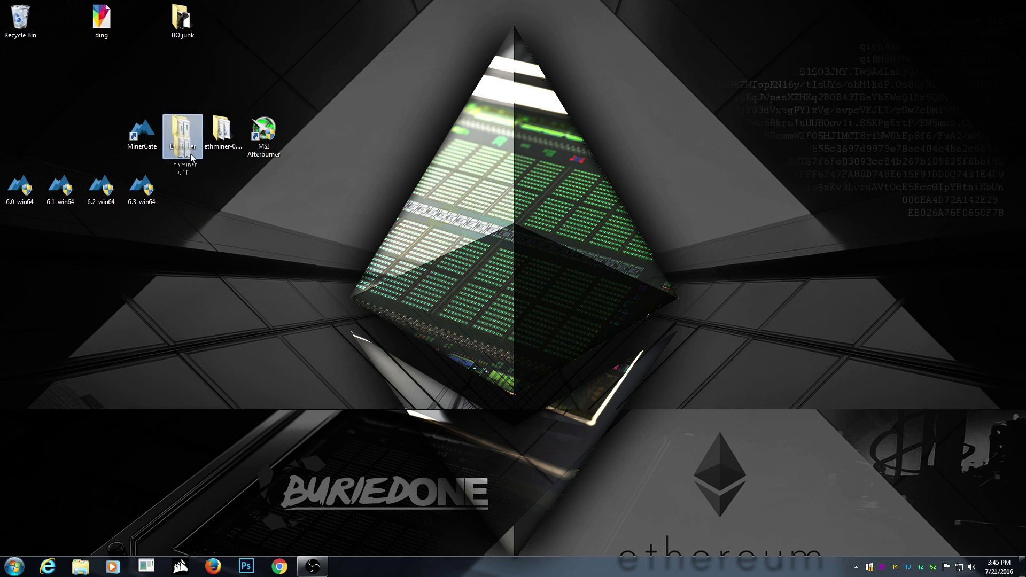
Move the Ethminer CPP and ethminer folders into the installers row and MSI Afterburner above MinerGate.
{"action": "left_click_drag", "start_coordinate": [182, 132], "coordinate": [188, 187]}
{"action": "left_click", "coordinate": [212, 201]}
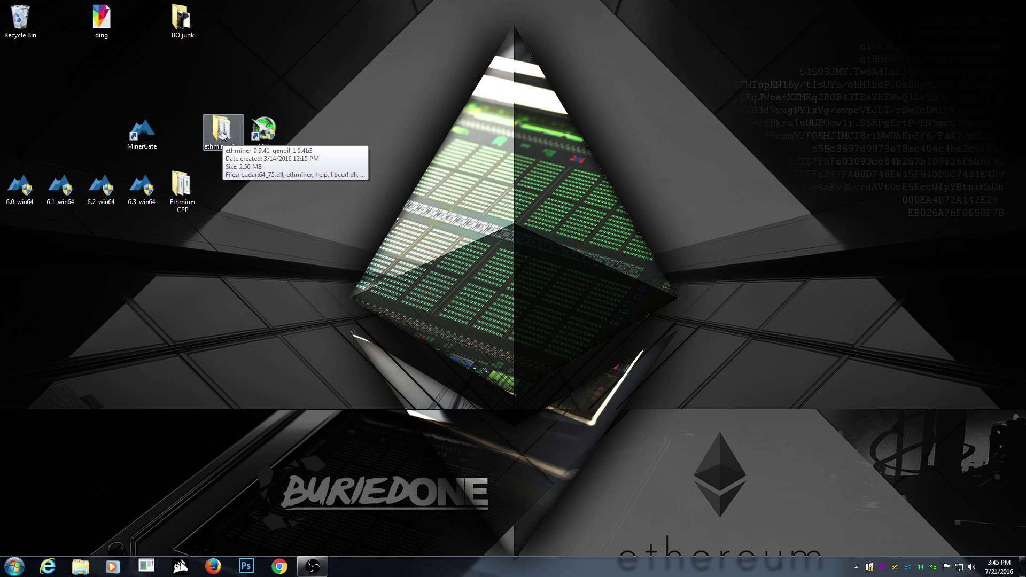
{"action": "left_click_drag", "start_coordinate": [223, 140], "coordinate": [221, 195]}
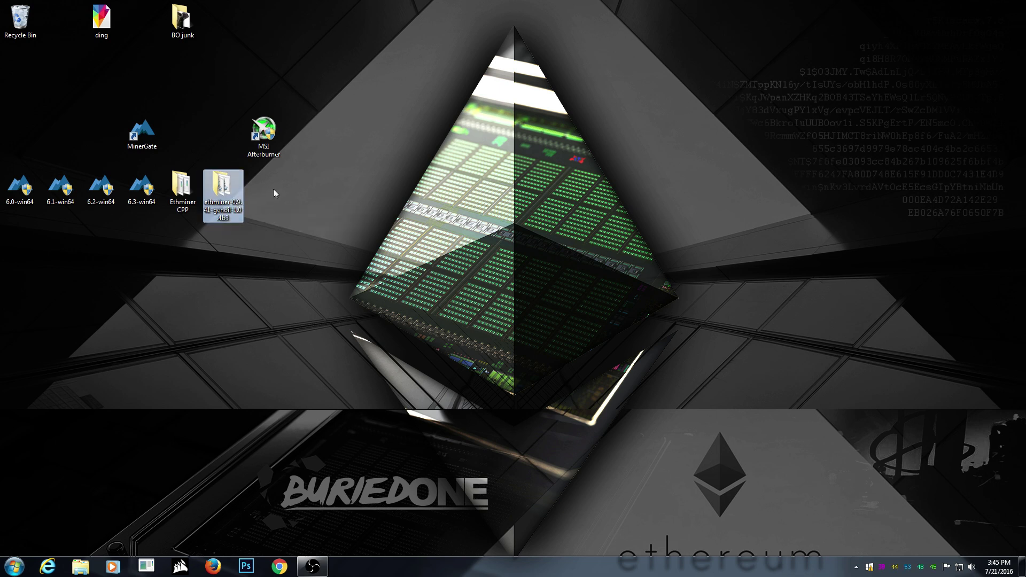
{"action": "left_click_drag", "start_coordinate": [263, 132], "coordinate": [223, 80]}
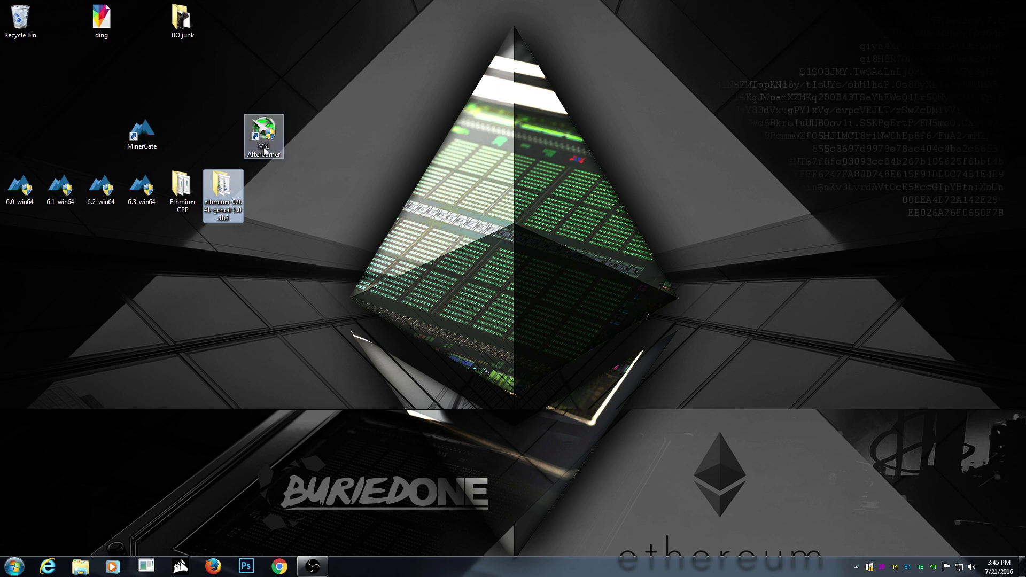
Select and deselect the ethminer folder, then select the 6.0-win64 installer.
{"action": "left_click", "coordinate": [233, 186]}
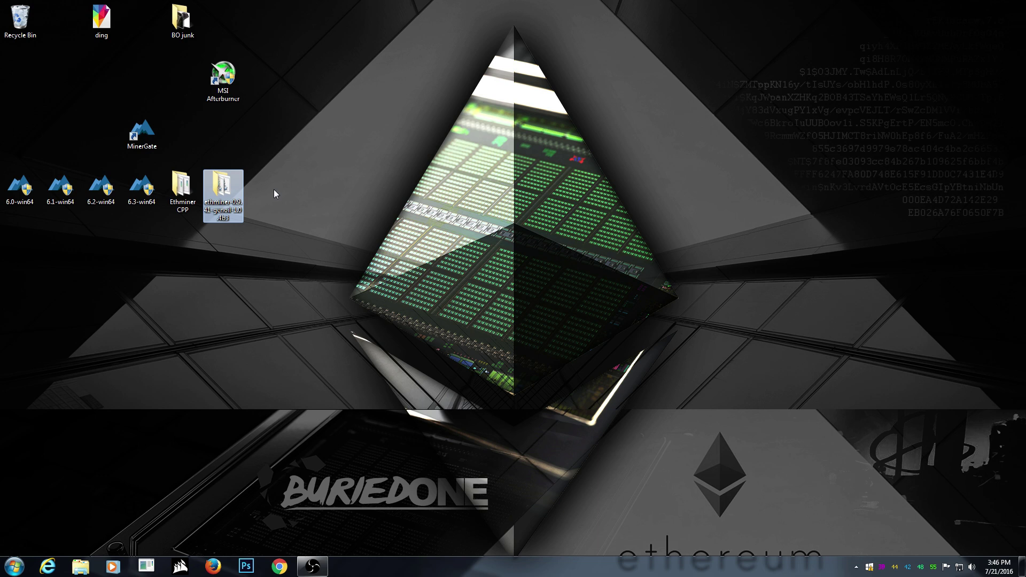
{"action": "left_click", "coordinate": [273, 190]}
{"action": "left_click", "coordinate": [242, 190]}
{"action": "left_click", "coordinate": [253, 193]}
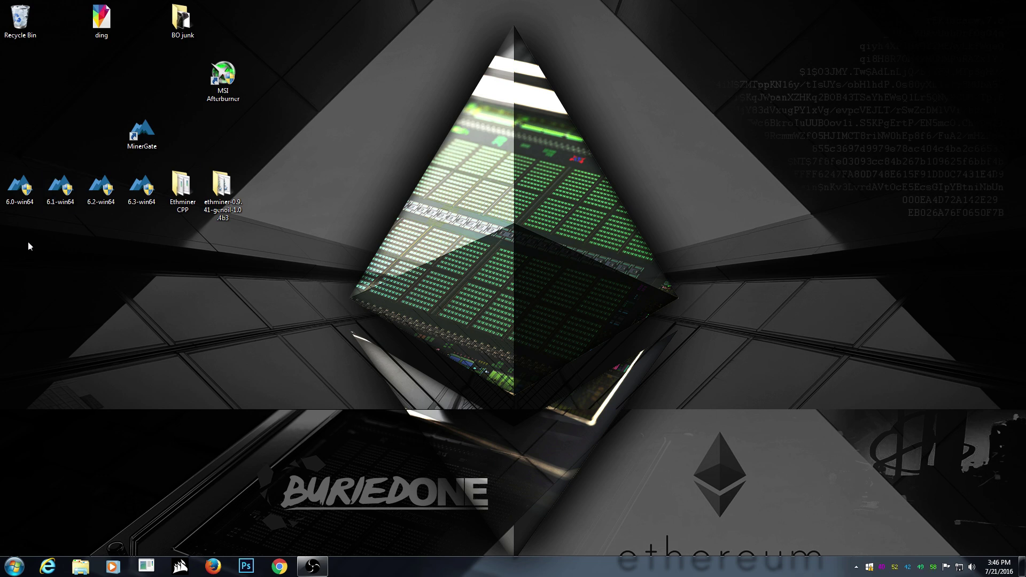
{"action": "left_click", "coordinate": [20, 188]}
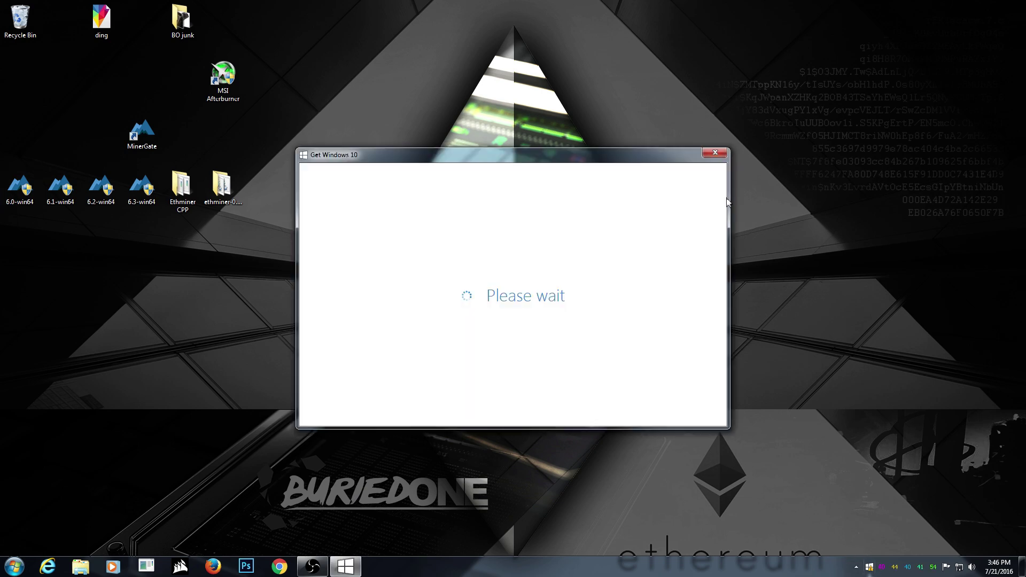
Dismiss the Get Windows 10 offer and show the hidden notification-area icons.
{"action": "left_click", "coordinate": [717, 156]}
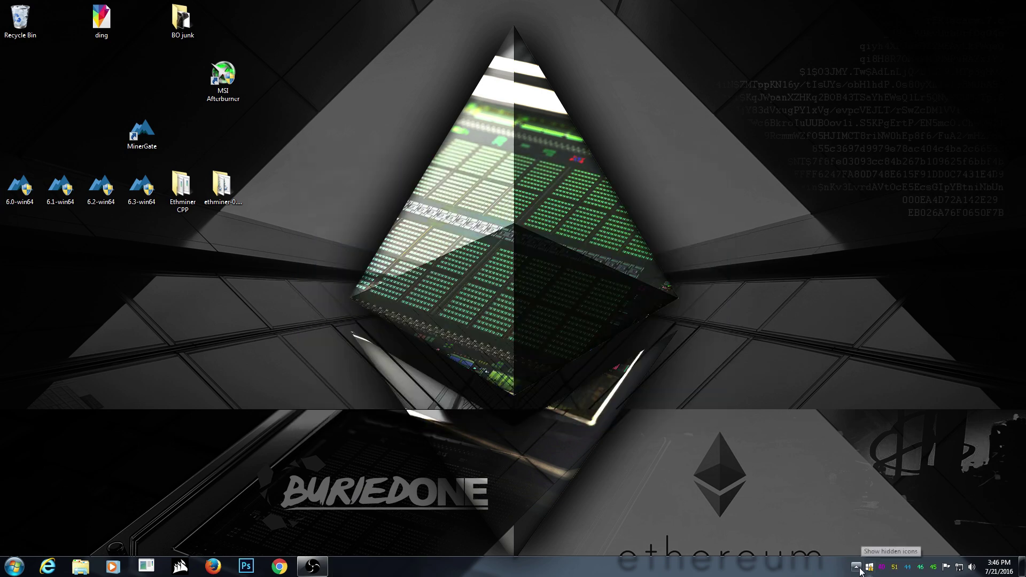
{"action": "left_click", "coordinate": [856, 567]}
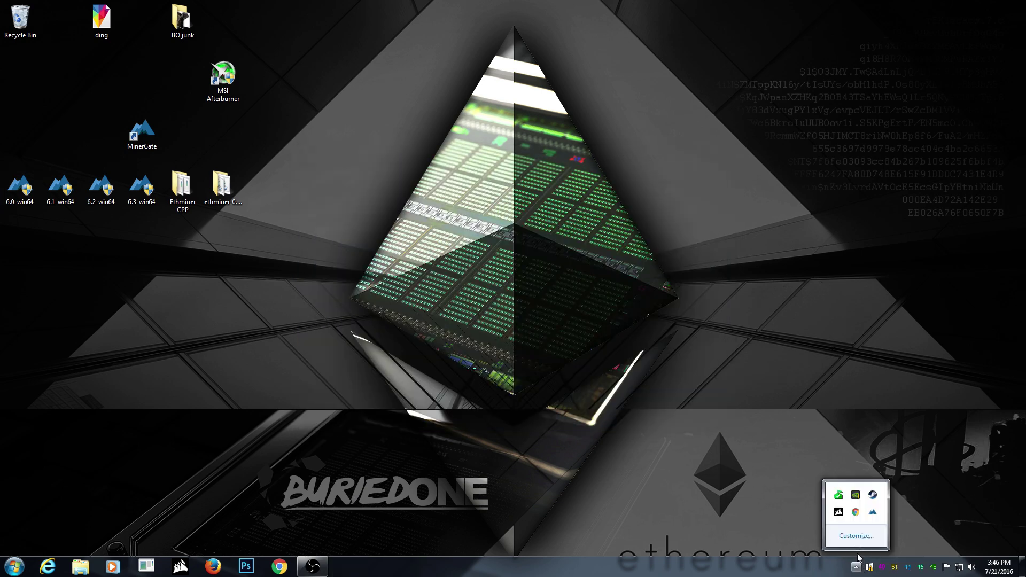
{"action": "left_click", "coordinate": [873, 513]}
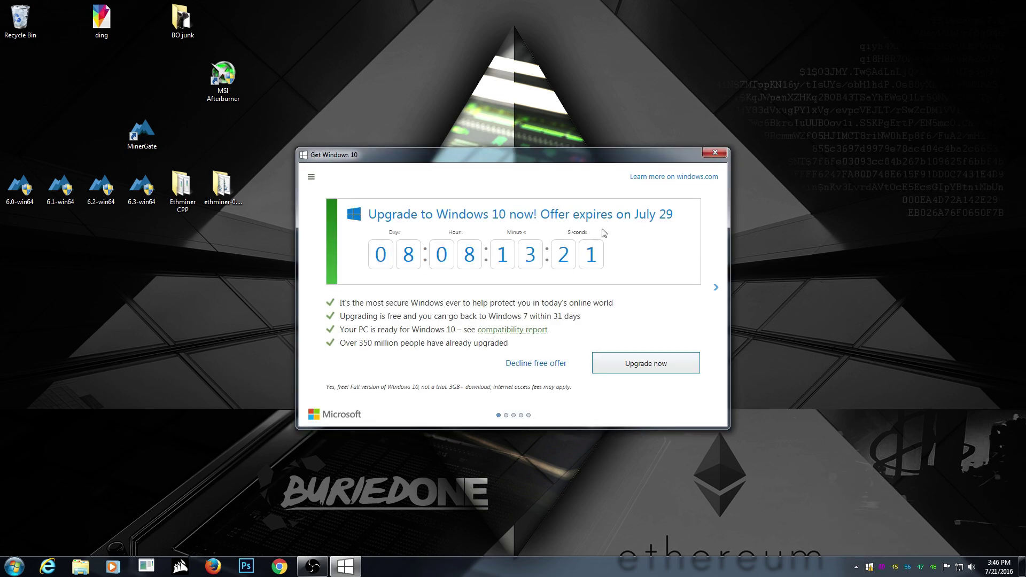
{"action": "left_click", "coordinate": [713, 153]}
{"action": "left_click", "coordinate": [856, 566]}
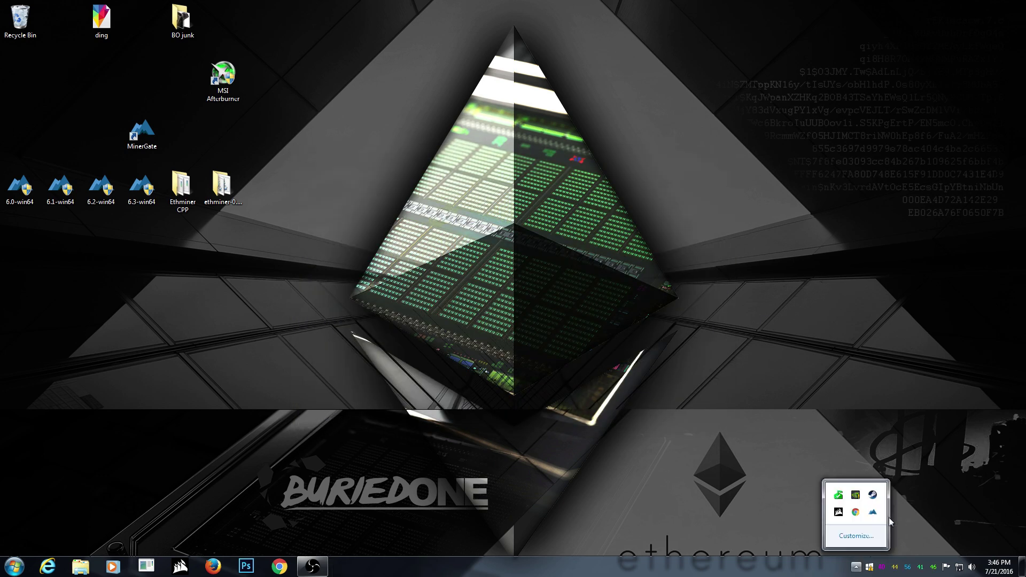
Launch MinerGate from the tray and start ETH GPU mining from the per-currency table.
{"action": "double_click", "coordinate": [877, 515]}
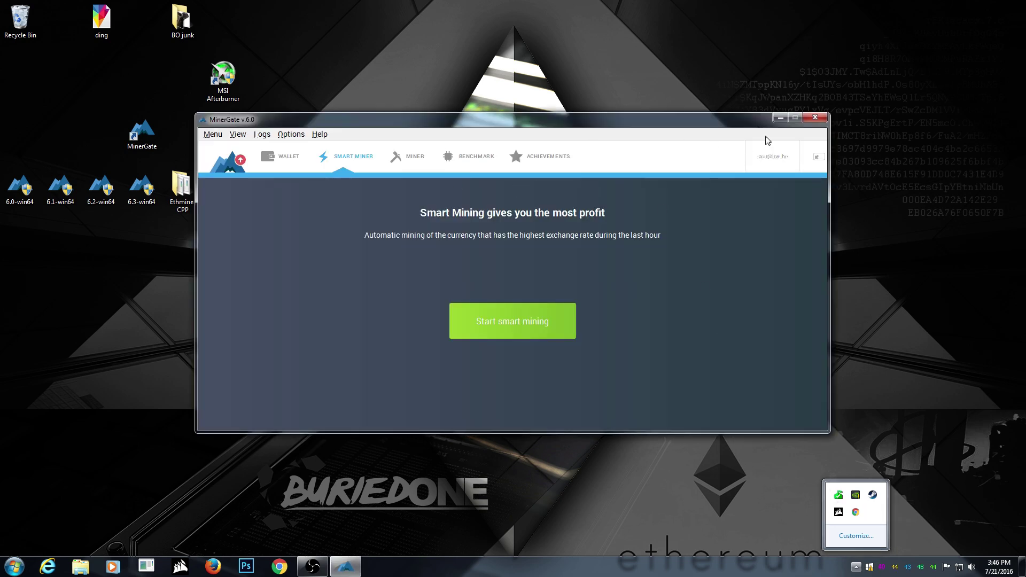
{"action": "left_click", "coordinate": [407, 156]}
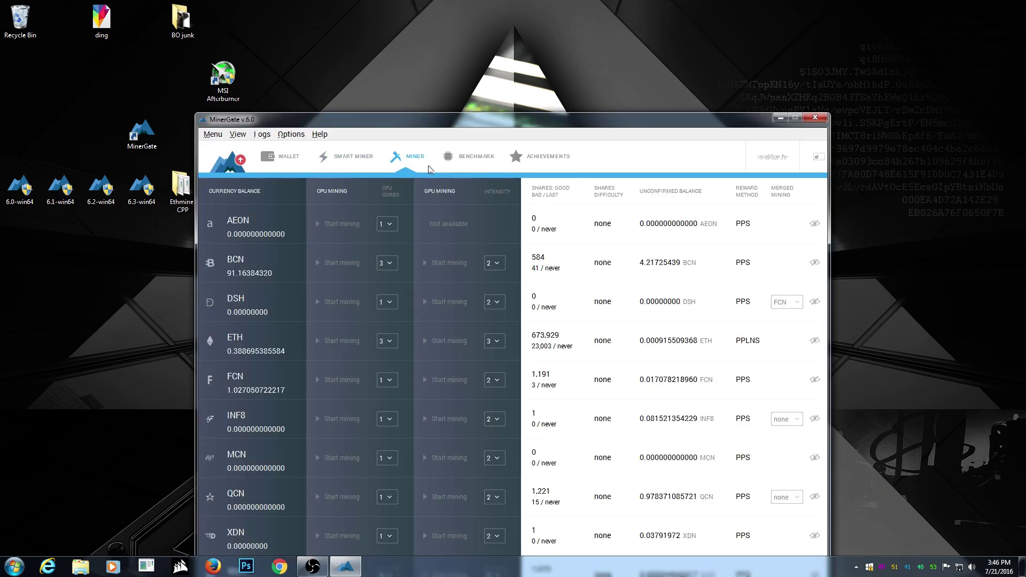
{"action": "left_click_drag", "start_coordinate": [422, 119], "coordinate": [494, 57]}
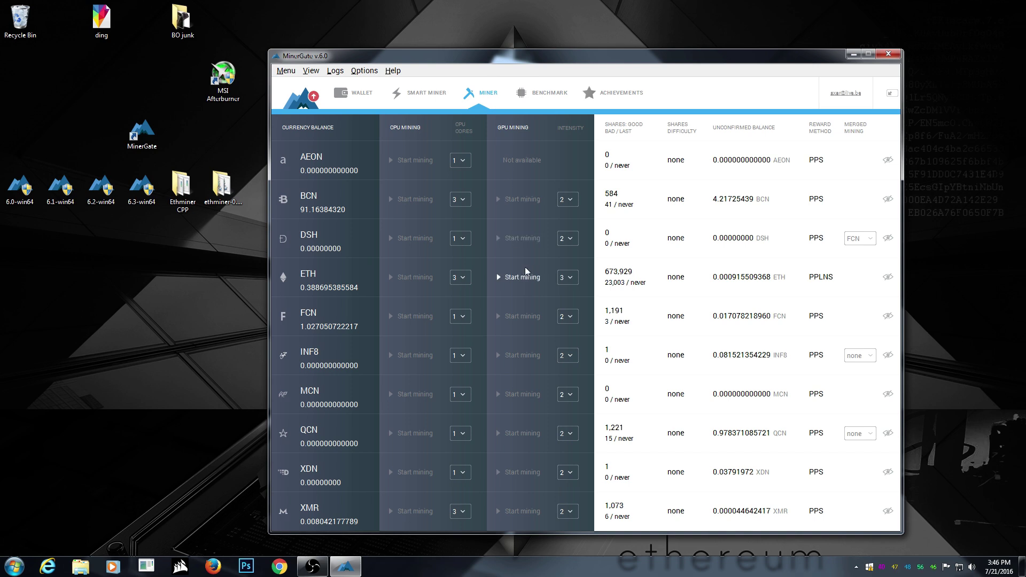
{"action": "left_click", "coordinate": [527, 275]}
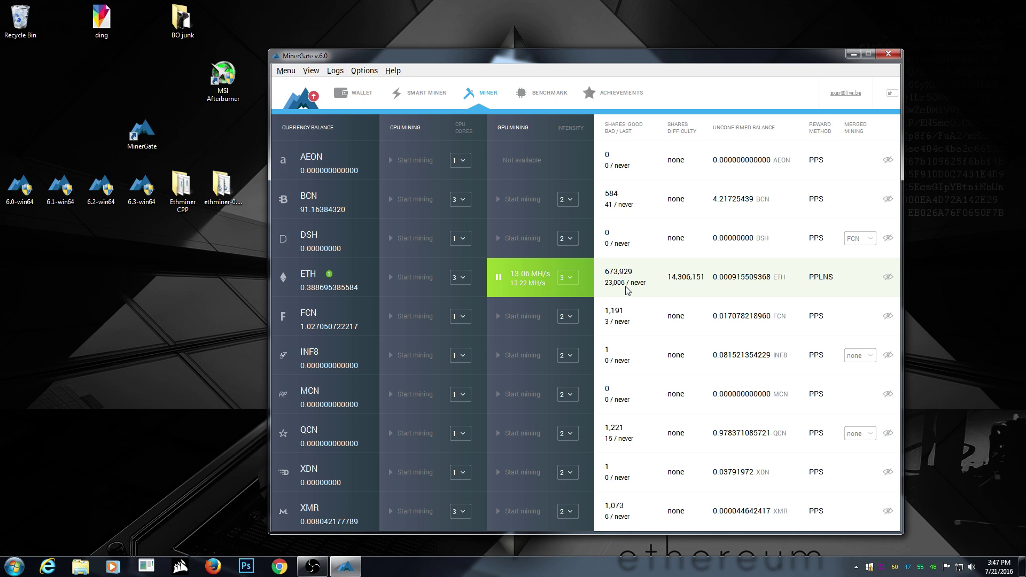
Stop ETH GPU mining and quit MinerGate from its menu.
{"action": "left_click", "coordinate": [498, 277]}
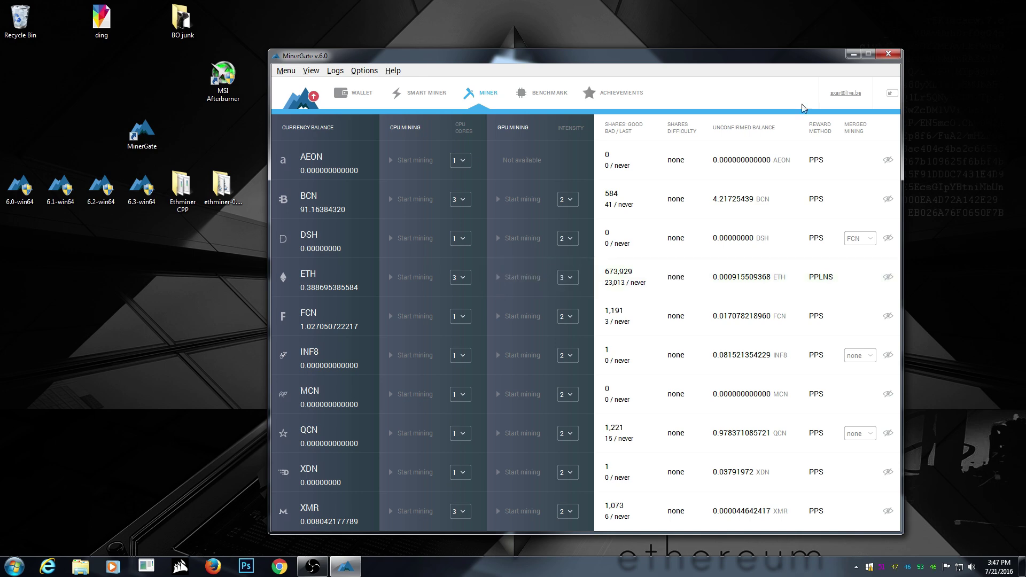
{"action": "left_click", "coordinate": [286, 71]}
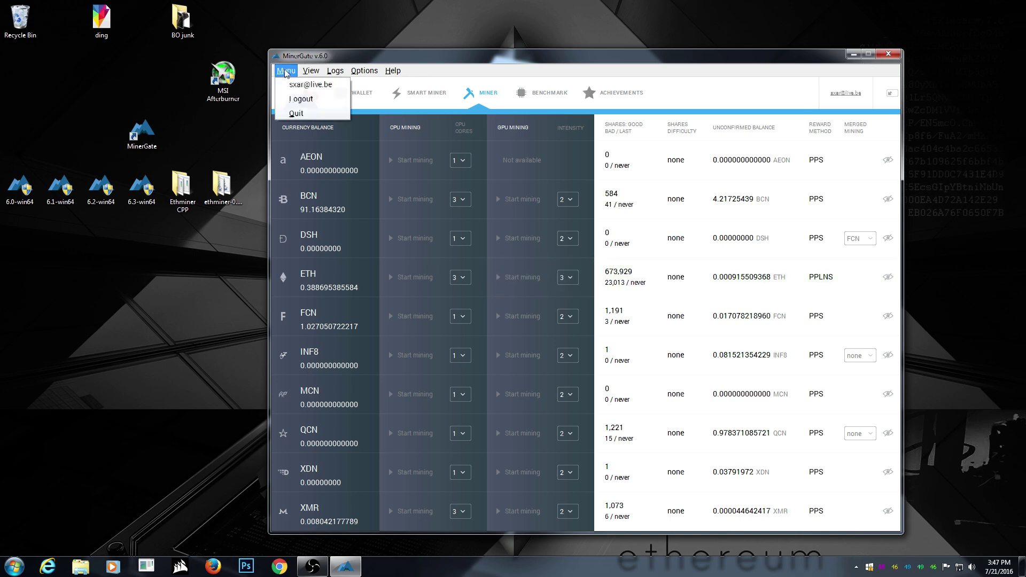
{"action": "left_click", "coordinate": [295, 111]}
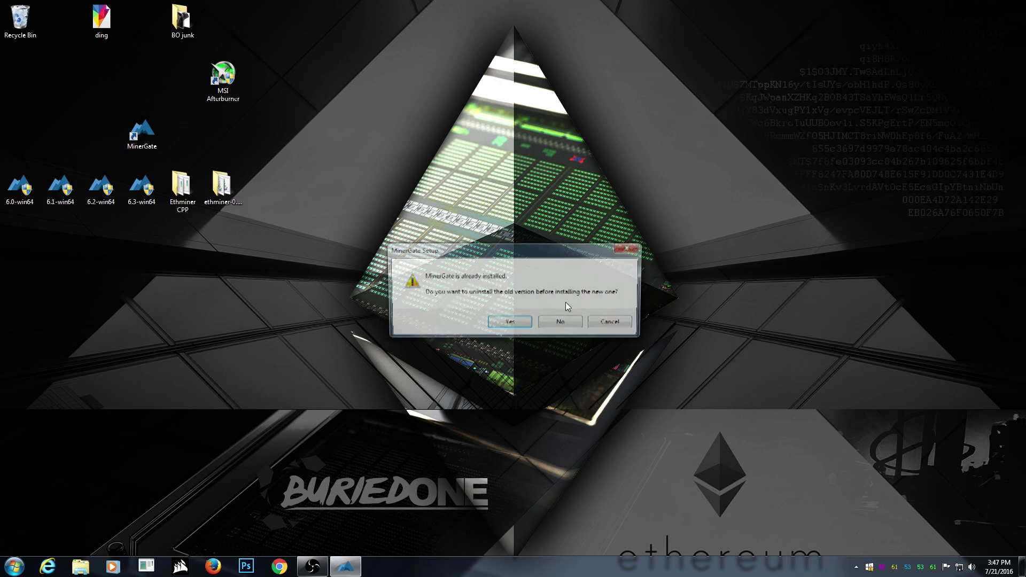
Uninstall the old MinerGate and complete Setup to install and launch version 6.1.
{"action": "left_click", "coordinate": [516, 322]}
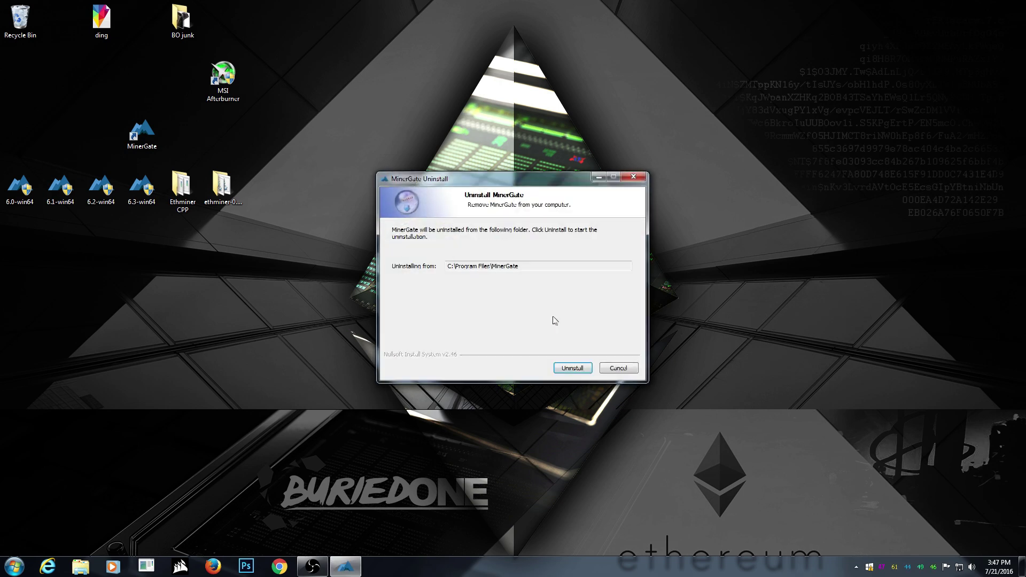
{"action": "left_click", "coordinate": [575, 368]}
{"action": "left_click", "coordinate": [582, 366]}
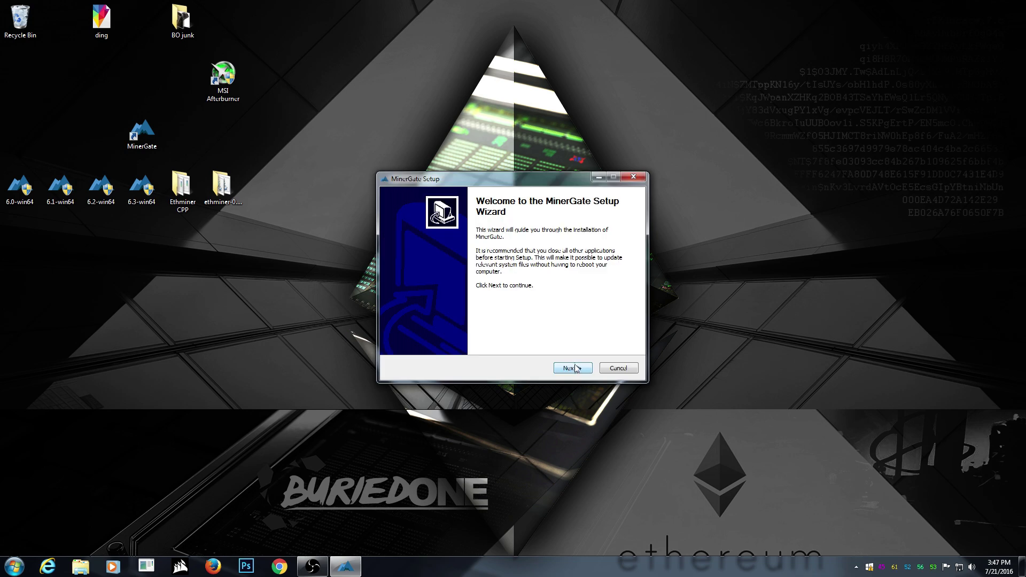
{"action": "left_click", "coordinate": [581, 368]}
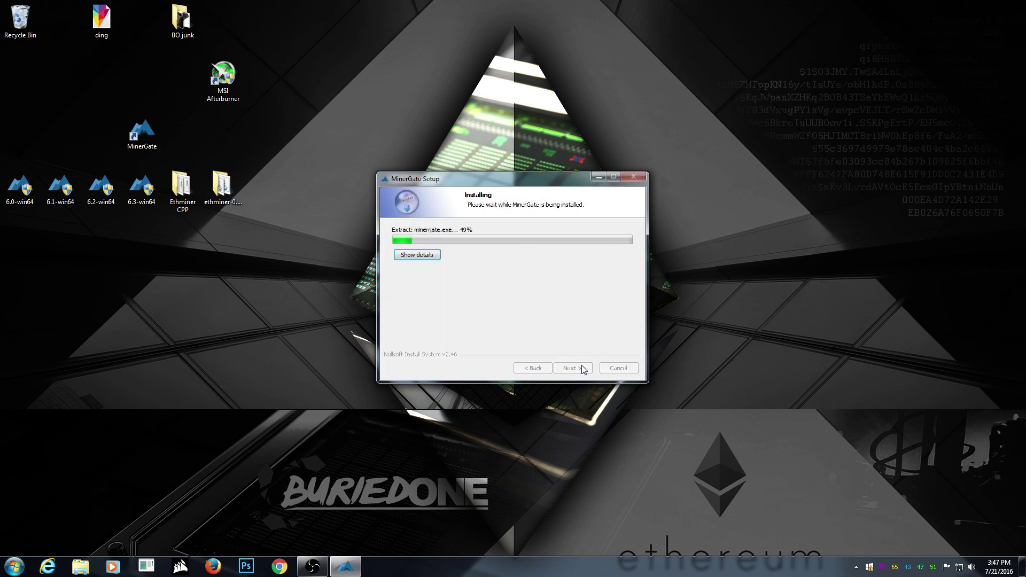
{"action": "left_click", "coordinate": [582, 368]}
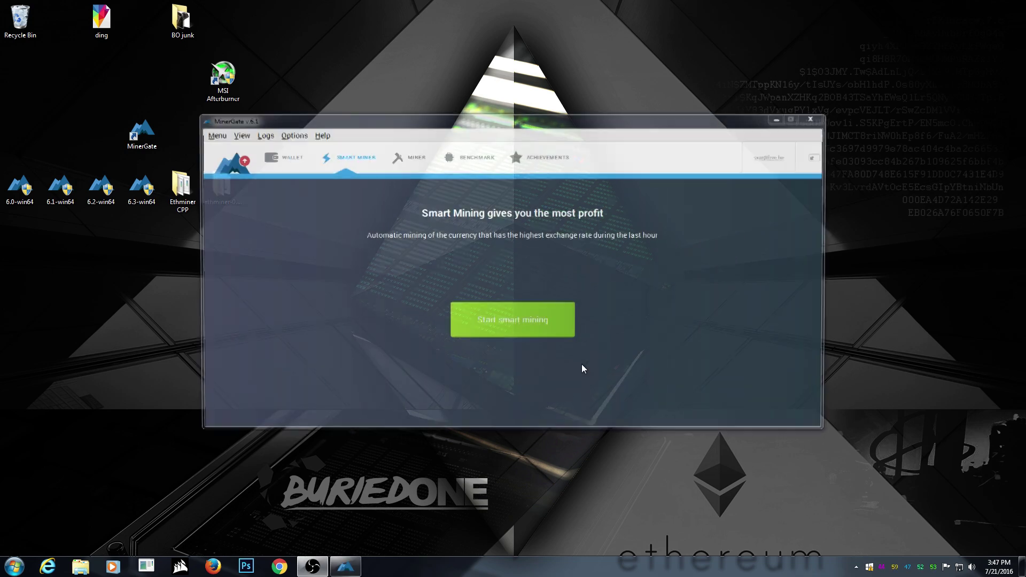
Start ETH GPU mining in MinerGate 6.1's per-currency table, reaching about 13.26 MH/s, then stop it.
{"action": "left_click", "coordinate": [408, 159]}
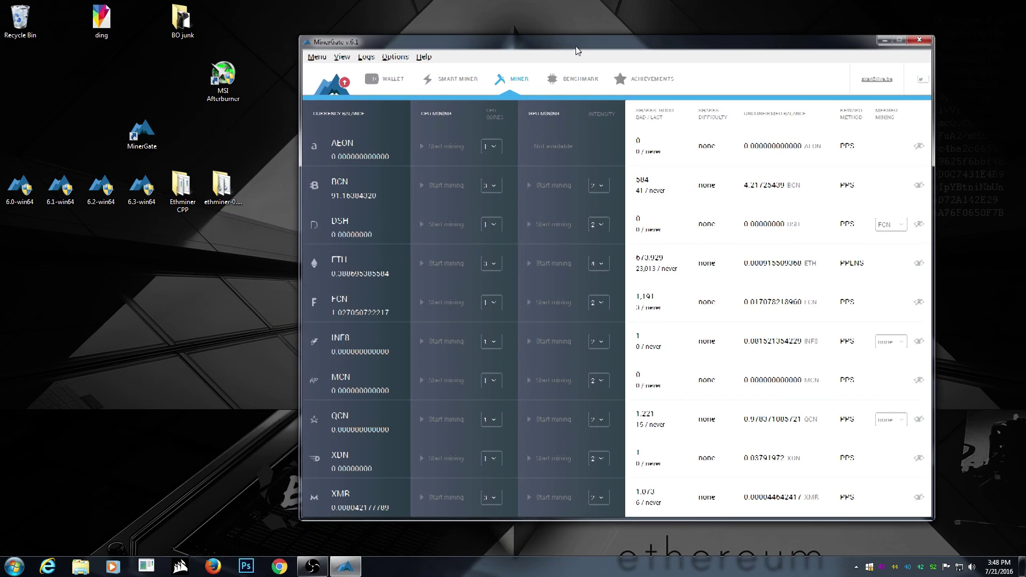
{"action": "left_click_drag", "start_coordinate": [473, 129], "coordinate": [569, 40]}
{"action": "left_click", "coordinate": [546, 252]}
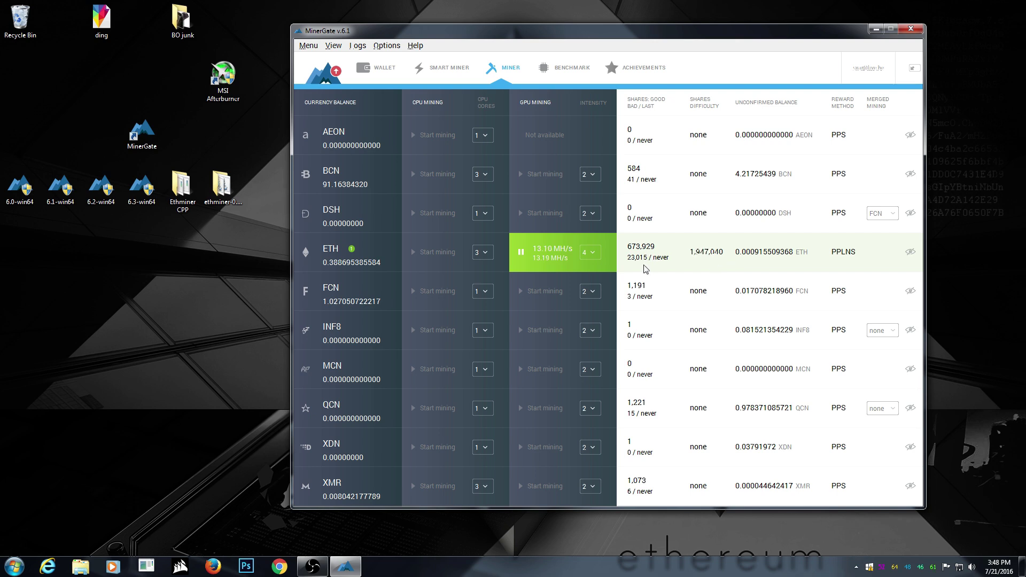
{"action": "left_click", "coordinate": [522, 252]}
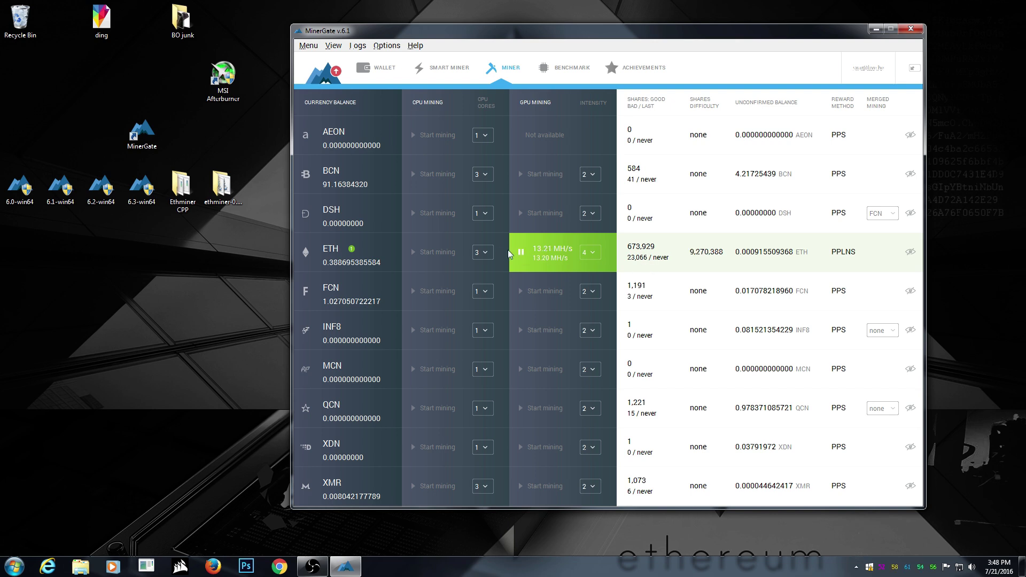
Quit MinerGate 6.1 from its main menu.
{"action": "left_click", "coordinate": [310, 46]}
{"action": "left_click", "coordinate": [322, 89]}
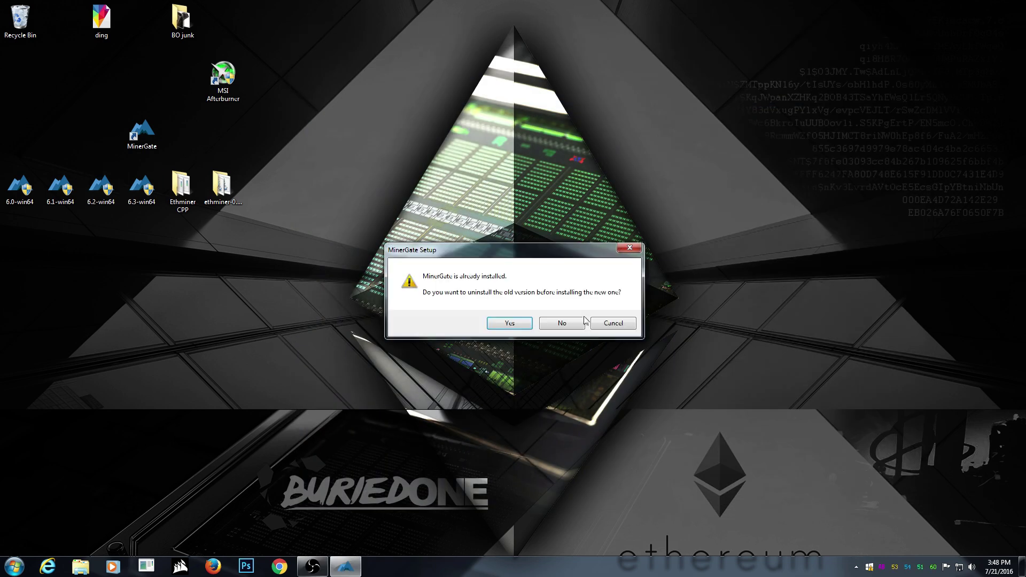
Uninstall the existing MinerGate and finish Setup to launch version 6.2.
{"action": "left_click", "coordinate": [523, 325]}
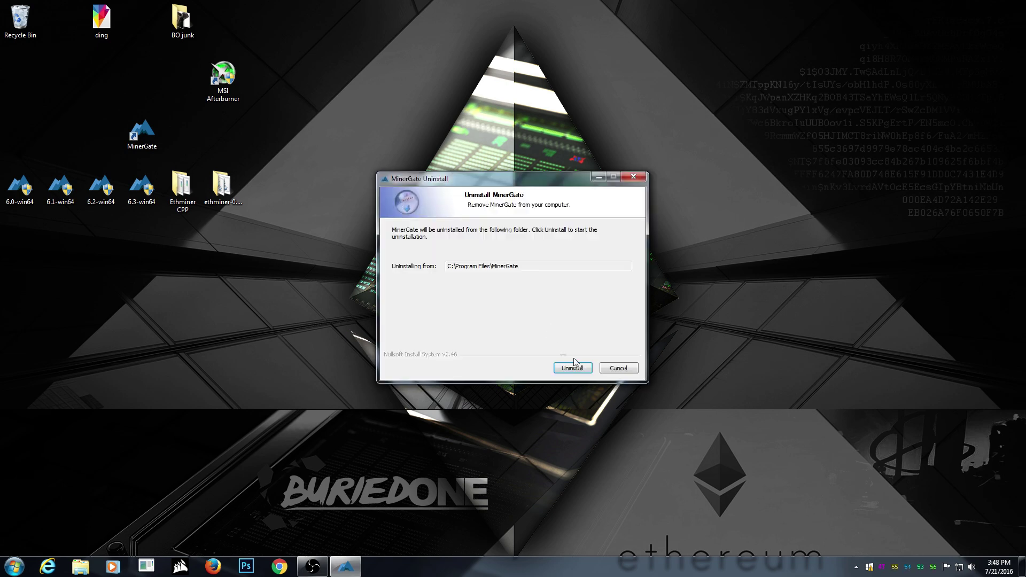
{"action": "left_click", "coordinate": [573, 368]}
{"action": "left_click", "coordinate": [572, 368]}
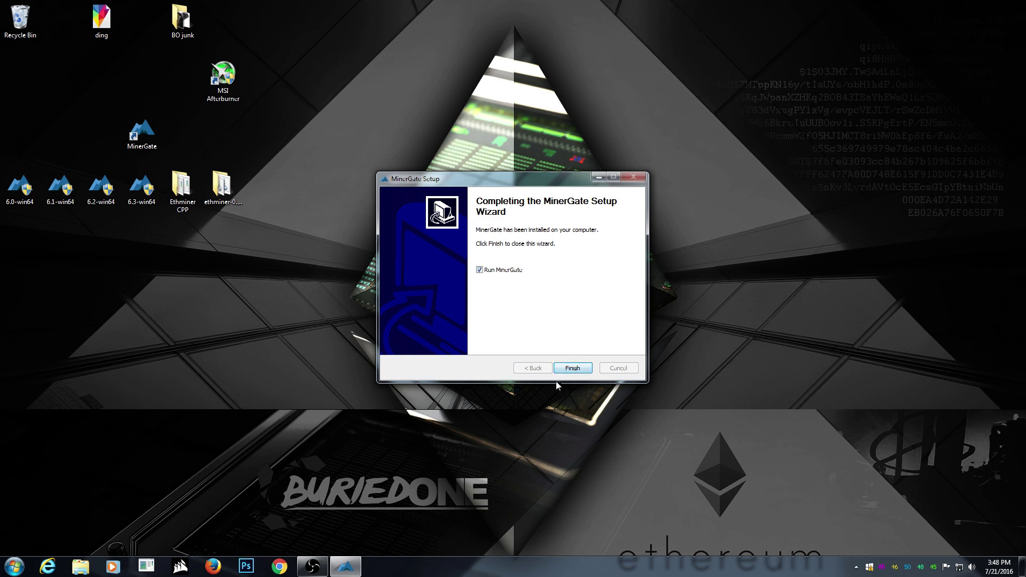
{"action": "left_click", "coordinate": [561, 370]}
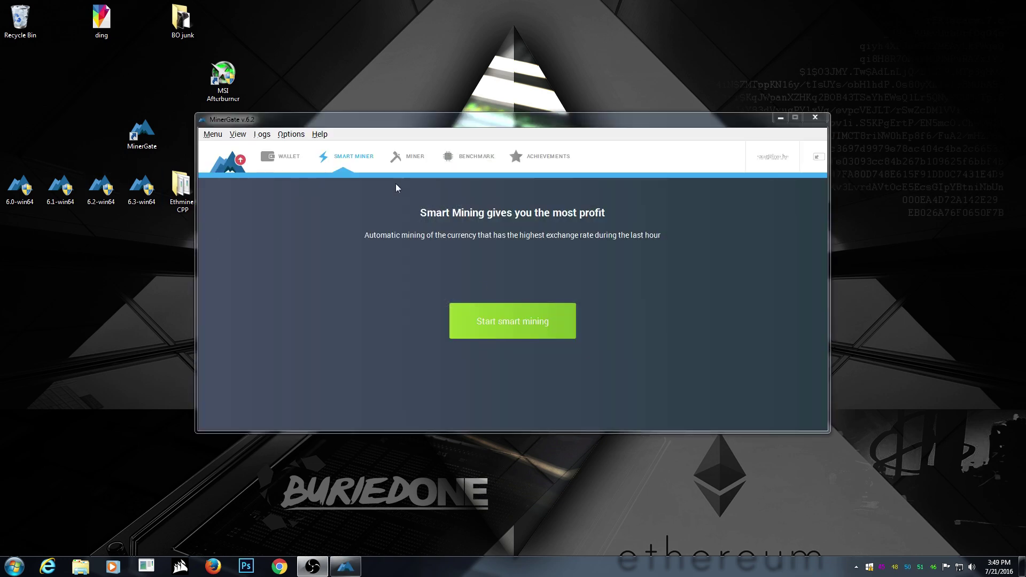
Start ETH GPU mining from MinerGate 6.2's per-currency table, reaching about 8.57 MH/s.
{"action": "left_click", "coordinate": [410, 164]}
{"action": "left_click", "coordinate": [439, 340]}
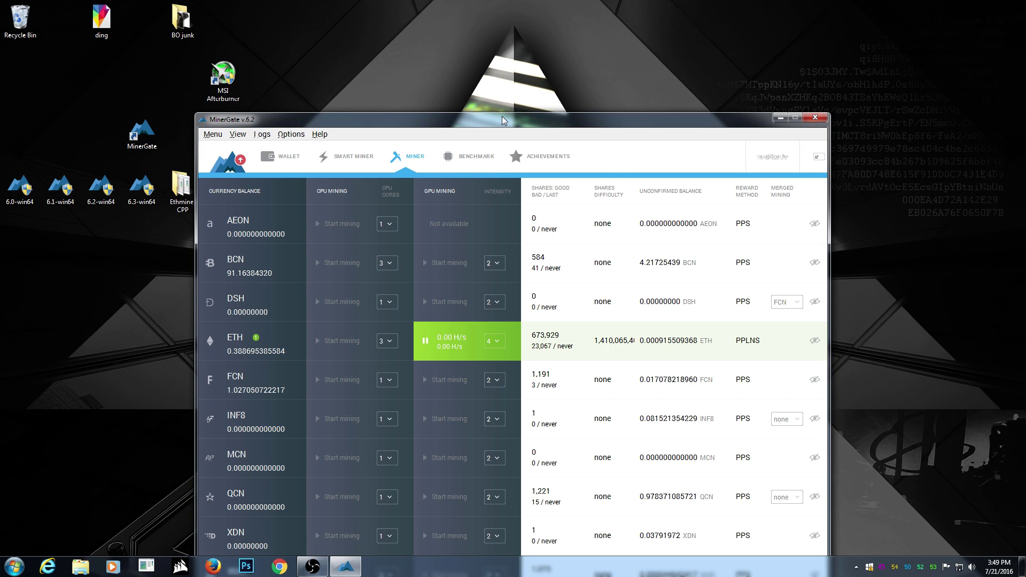
{"action": "left_click_drag", "start_coordinate": [502, 121], "coordinate": [569, 68]}
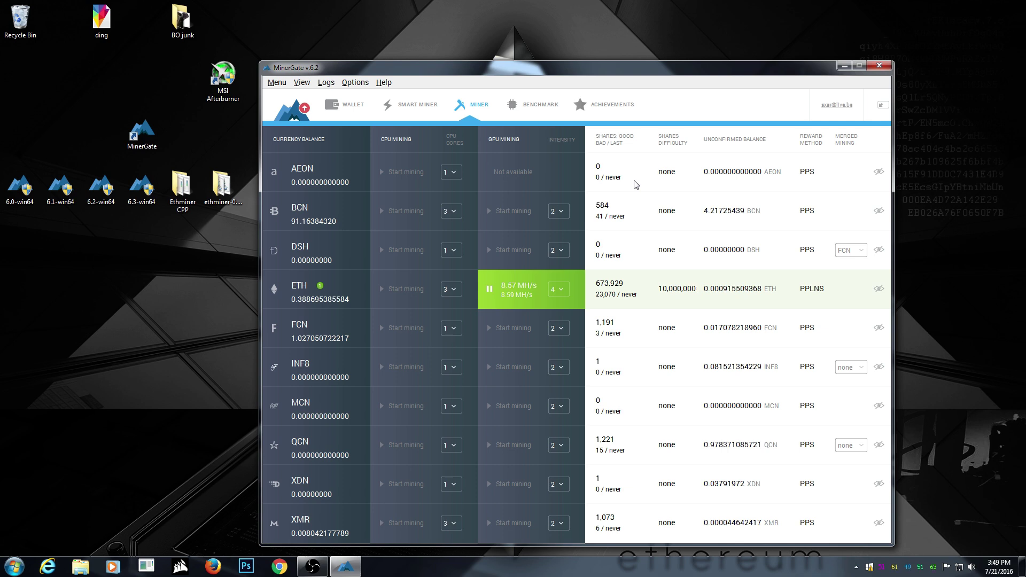
Stop ETH GPU mining, close MinerGate and launch the 6.3-win64 installer.
{"action": "left_click", "coordinate": [492, 293]}
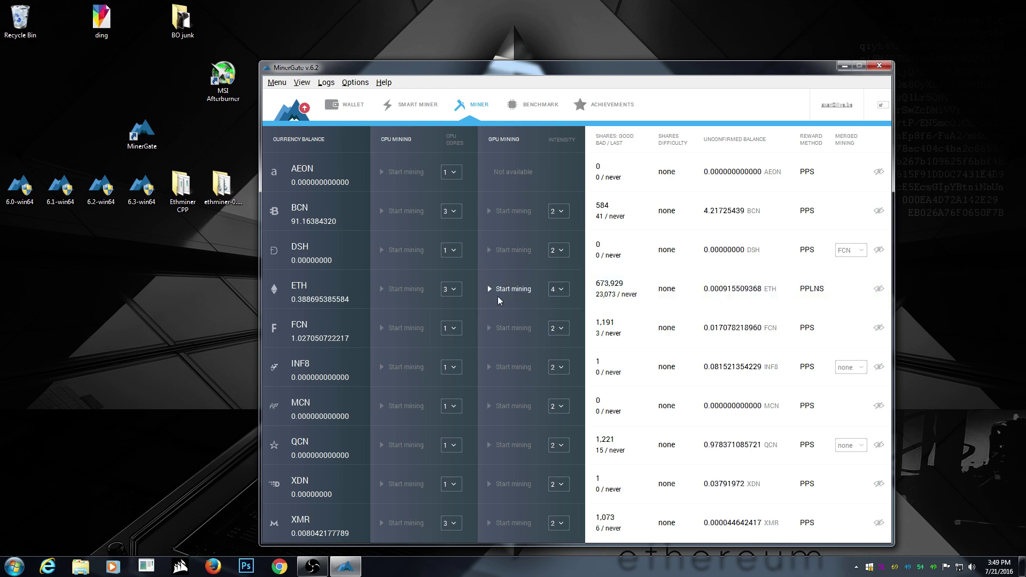
{"action": "left_click", "coordinate": [879, 66]}
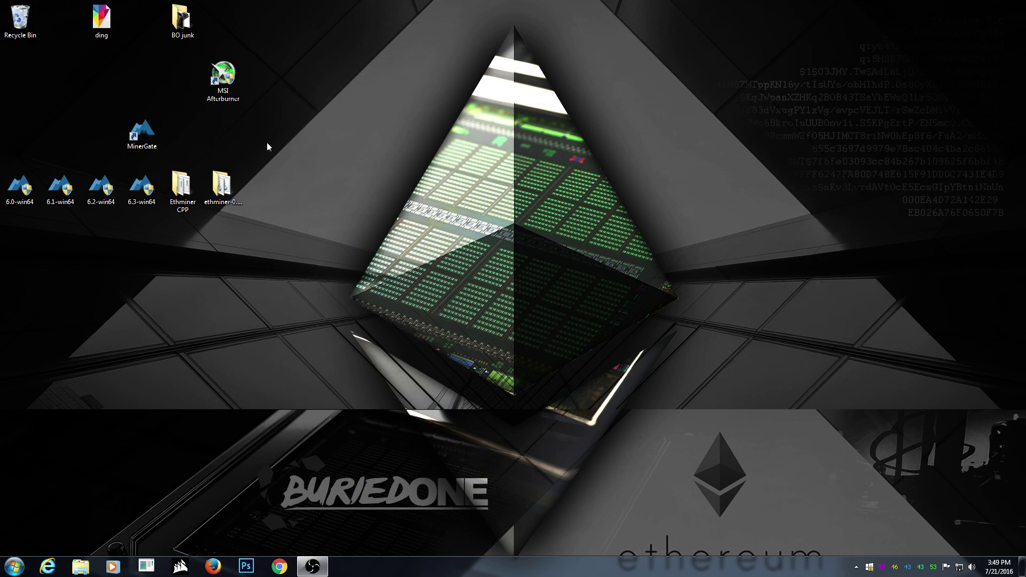
{"action": "left_click", "coordinate": [159, 186]}
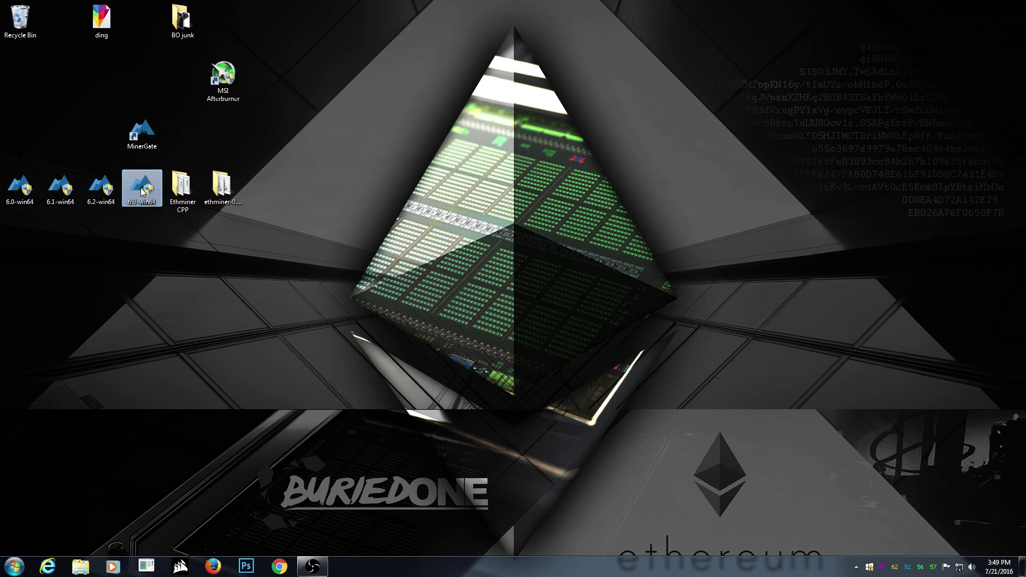
{"action": "double_click", "coordinate": [143, 190]}
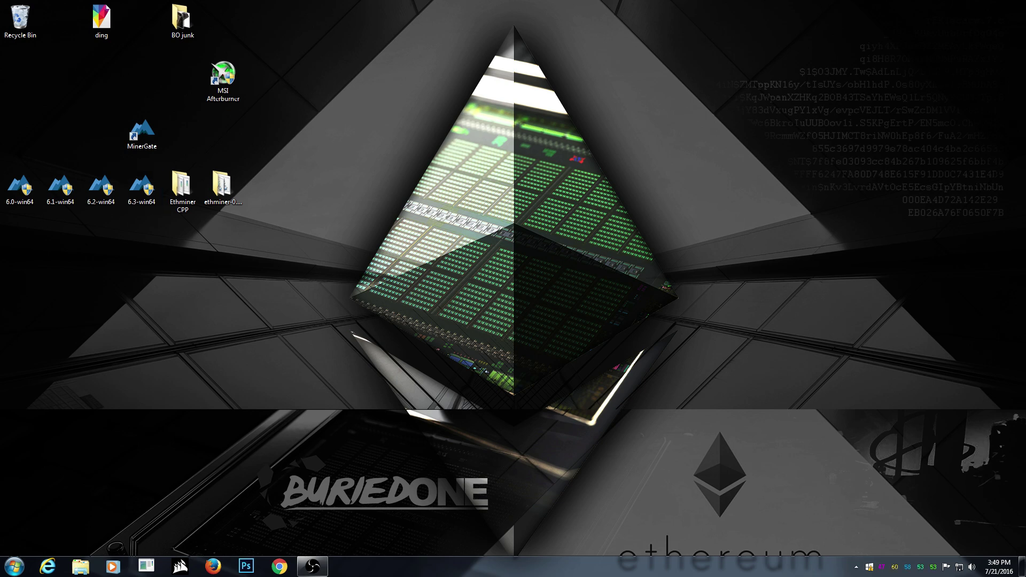
Replace the old MinerGate and finish Setup to launch version 6.3.
{"action": "left_click", "coordinate": [529, 327]}
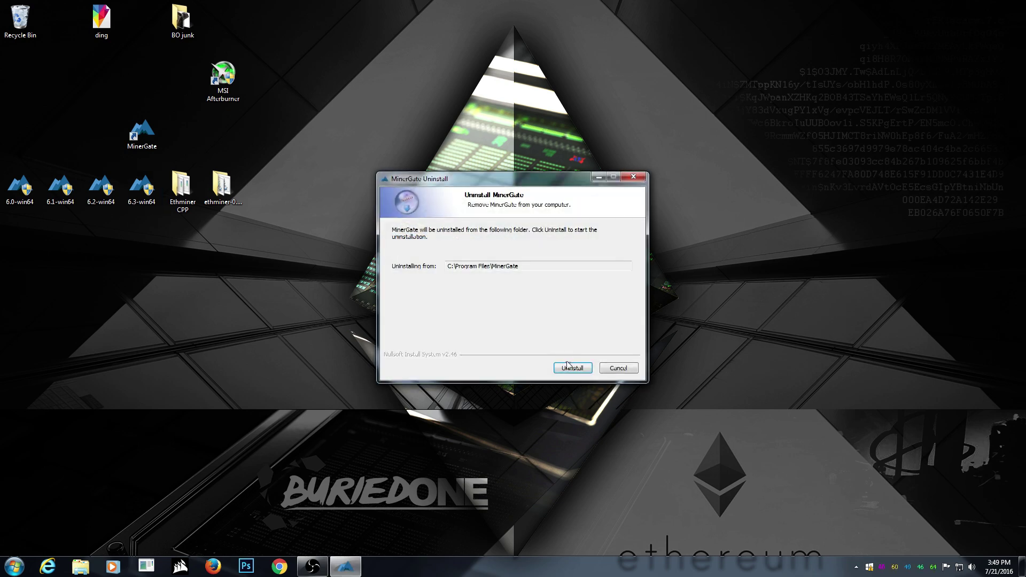
{"action": "left_click", "coordinate": [568, 365]}
{"action": "left_click", "coordinate": [571, 364]}
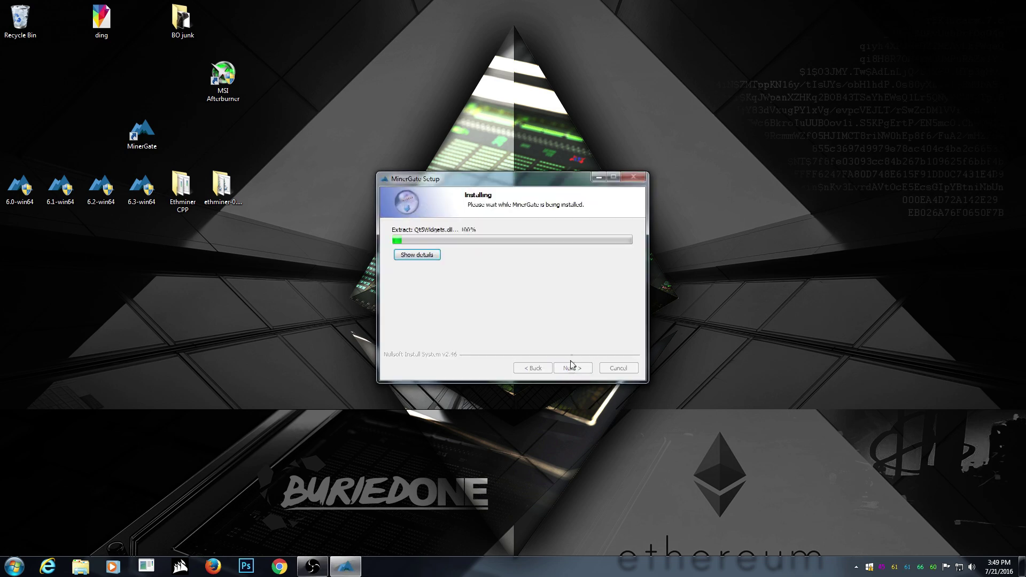
{"action": "left_click", "coordinate": [571, 367]}
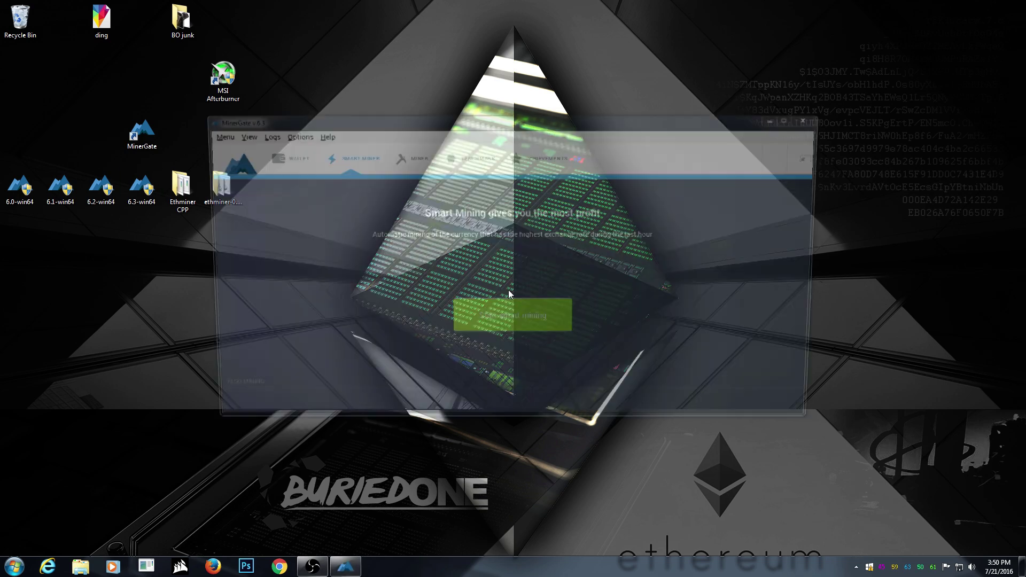
Start ETH GPU mining from MinerGate 6.3's per-currency table at about 6.7 MH/s.
{"action": "left_click", "coordinate": [408, 158]}
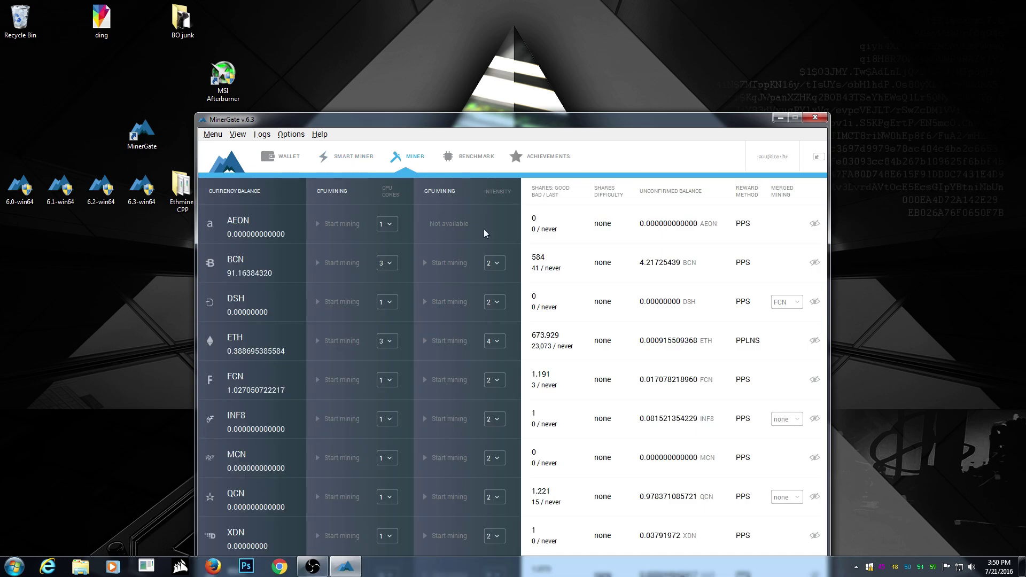
{"action": "left_click", "coordinate": [451, 341]}
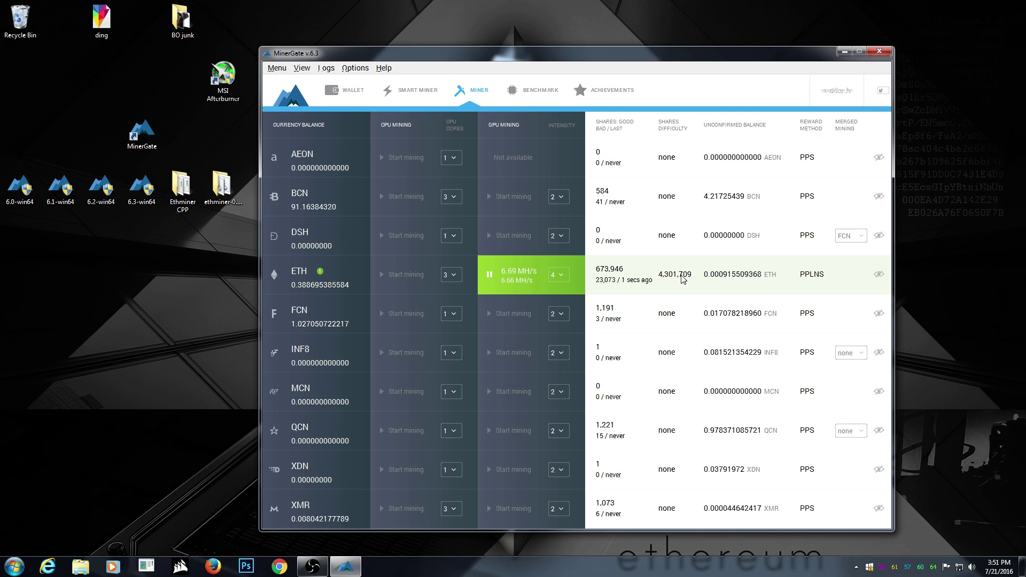
{"action": "left_click", "coordinate": [224, 91]}
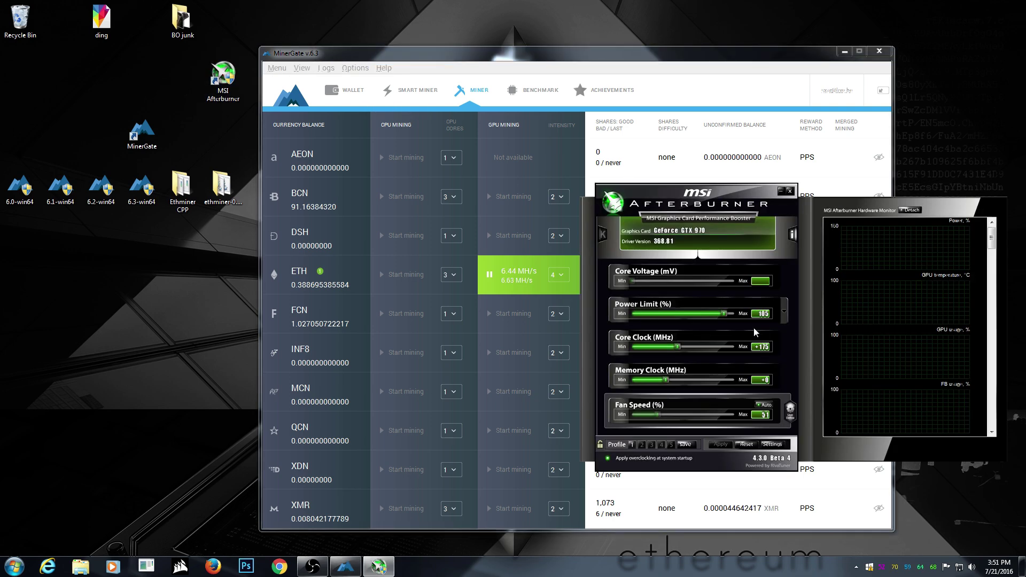
{"action": "left_click", "coordinate": [991, 255]}
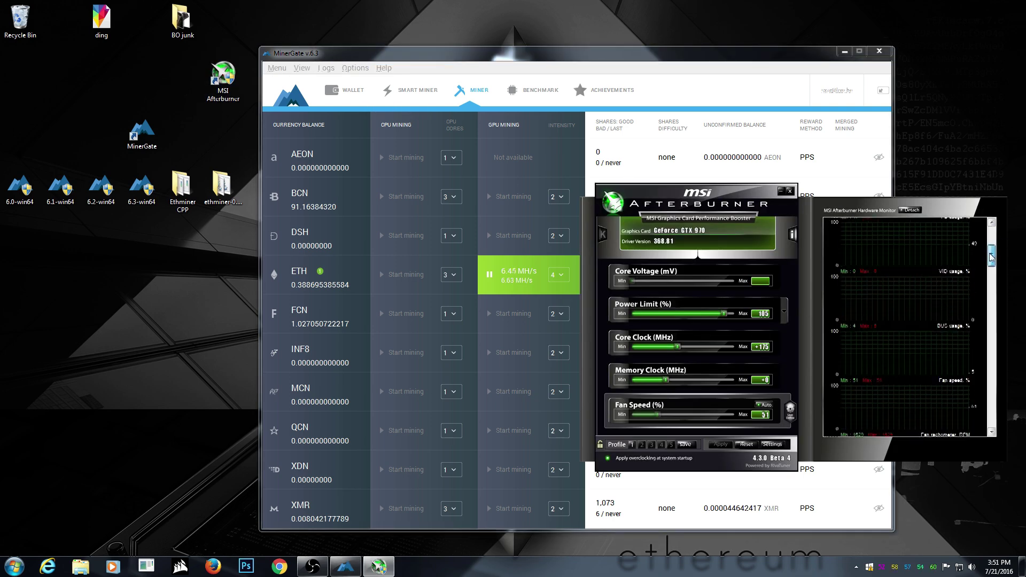
{"action": "left_click_drag", "start_coordinate": [992, 256], "coordinate": [991, 277]}
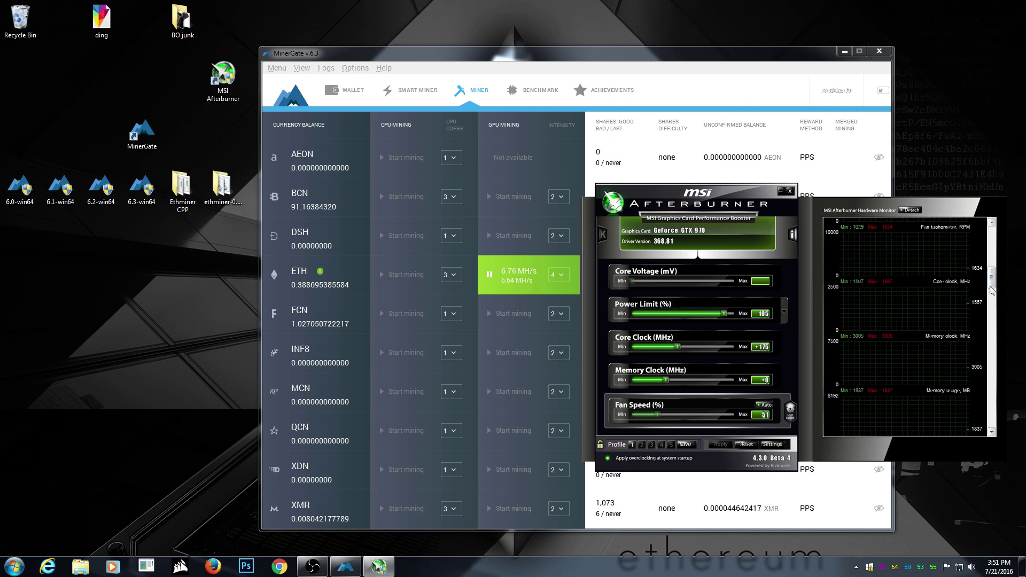
{"action": "left_click_drag", "start_coordinate": [994, 282], "coordinate": [995, 279]}
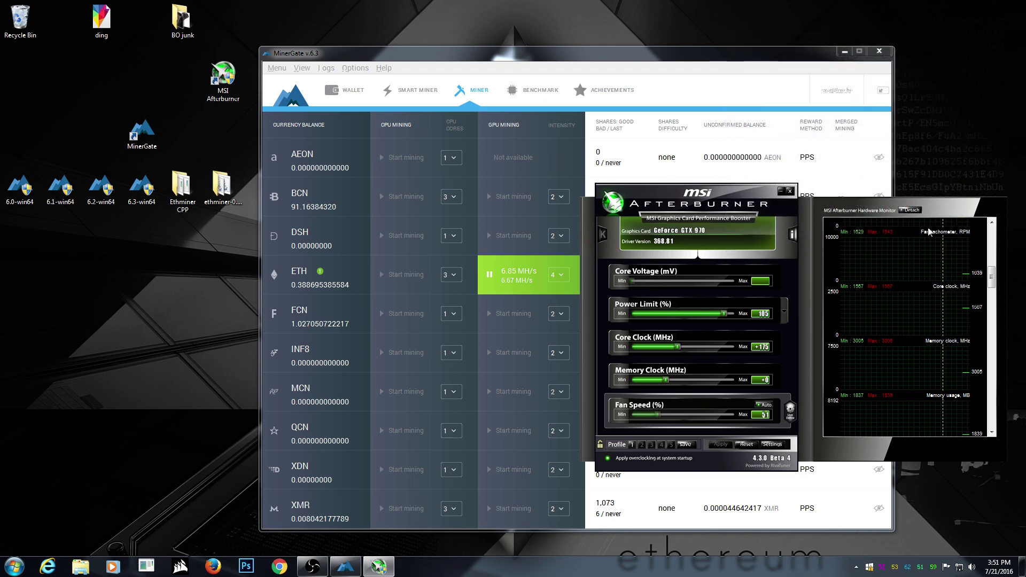
{"action": "left_click_drag", "start_coordinate": [991, 277], "coordinate": [991, 298]}
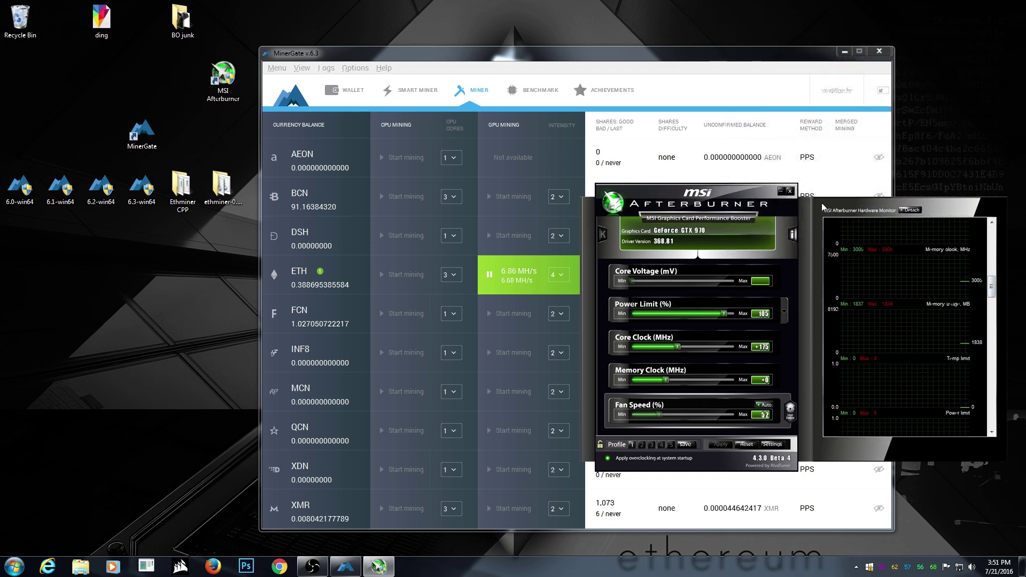
{"action": "left_click", "coordinate": [790, 192]}
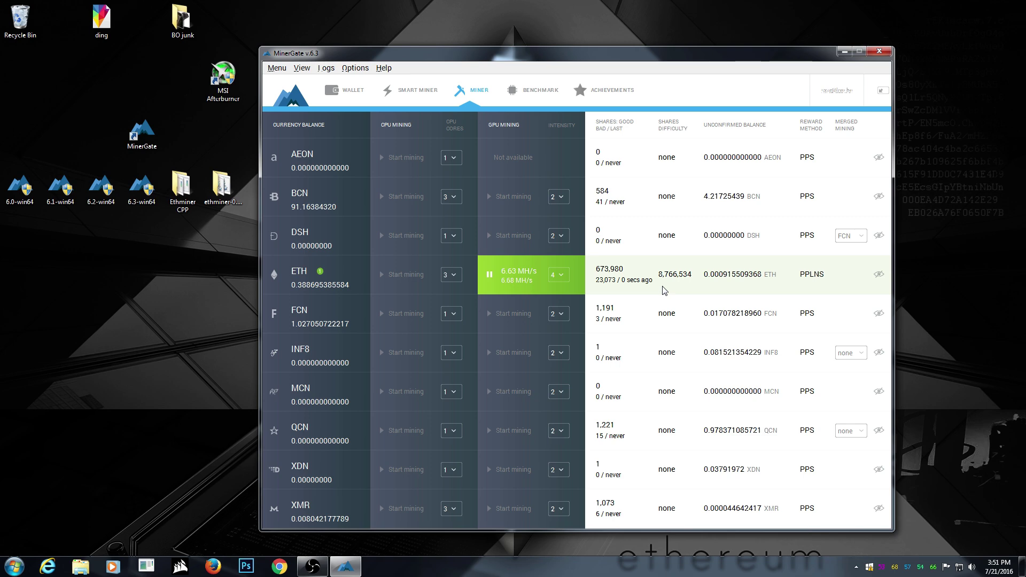
Stop ETH GPU mining, close and reopen MinerGate from the tray, and bring up its main menu.
{"action": "left_click", "coordinate": [487, 274]}
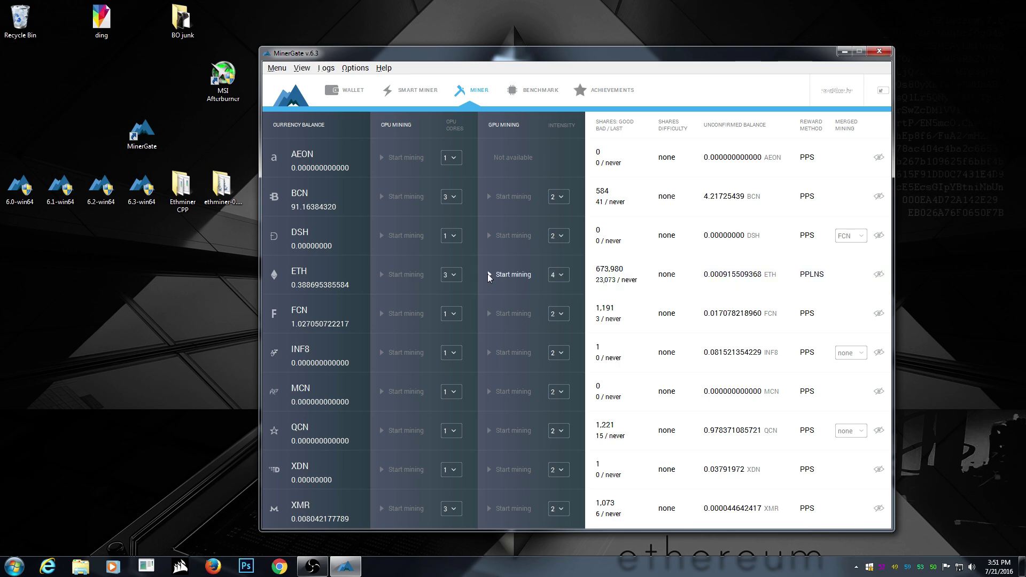
{"action": "left_click", "coordinate": [878, 51]}
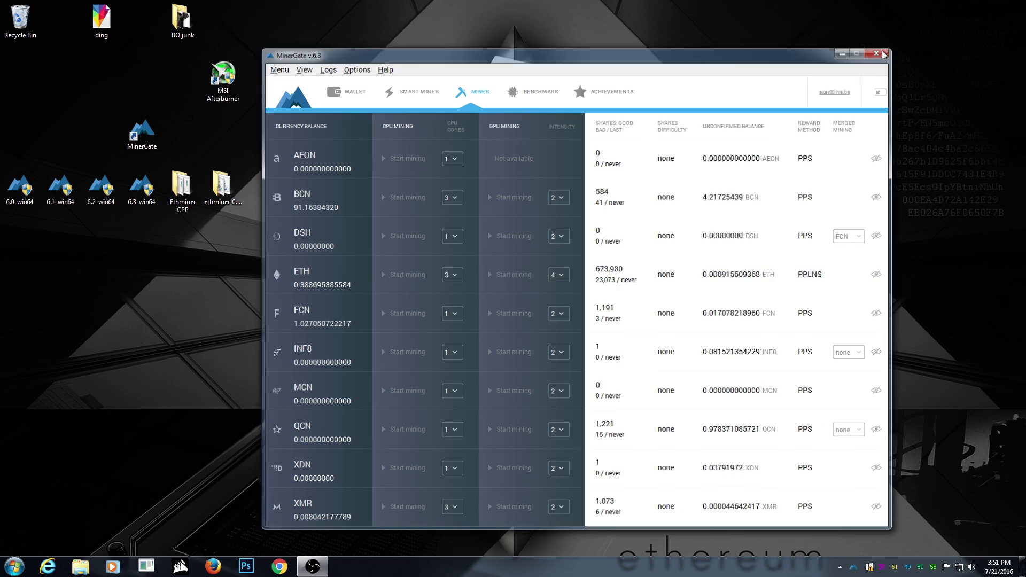
{"action": "left_click", "coordinate": [851, 567]}
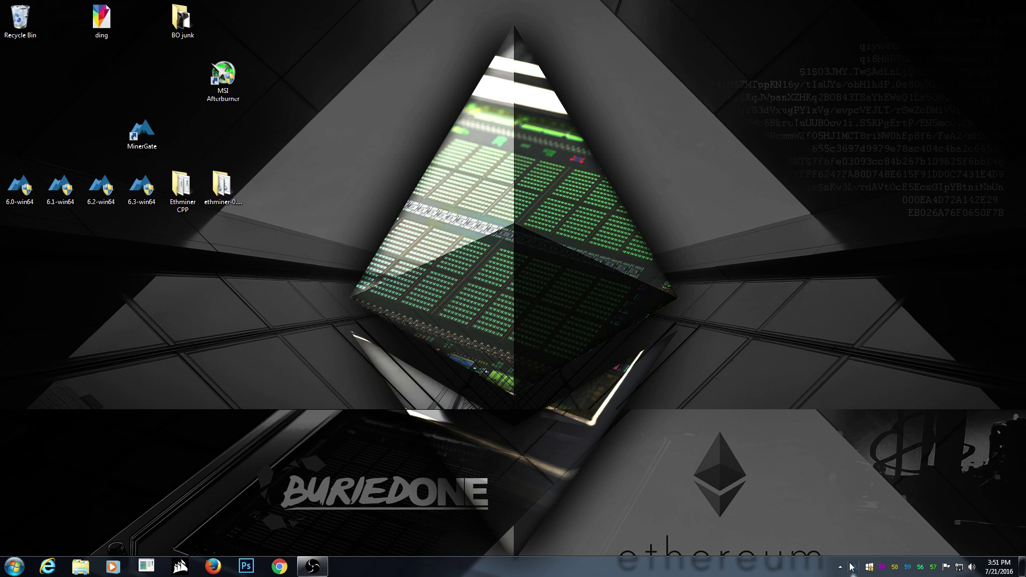
{"action": "left_click", "coordinate": [275, 69]}
Quit MinerGate and browse the Ethminer CPP folder, dismissing the OpenCl.dll context menu.
{"action": "left_click", "coordinate": [311, 109]}
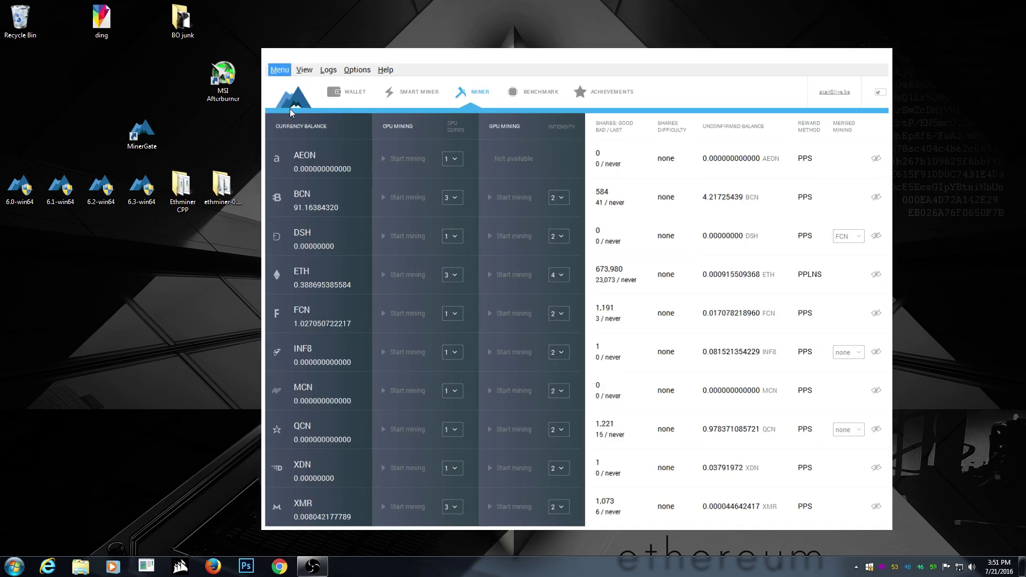
{"action": "double_click", "coordinate": [189, 200]}
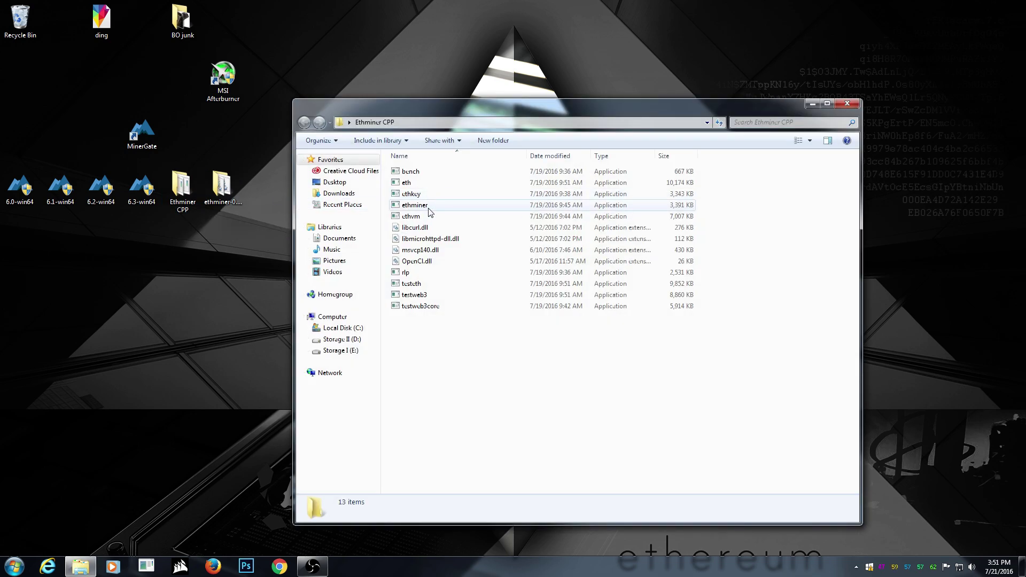
{"action": "right_click", "coordinate": [432, 265]}
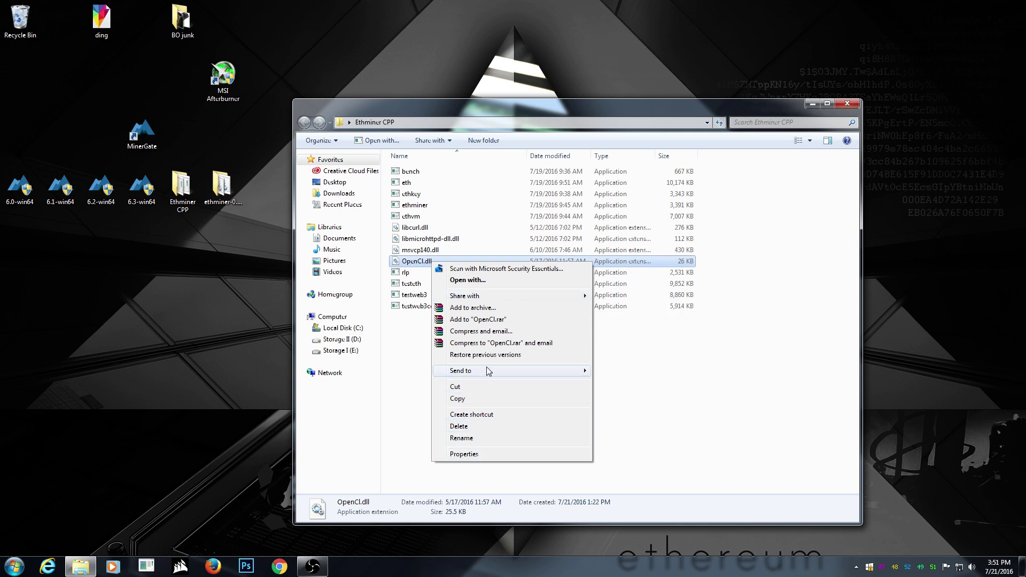
{"action": "left_click", "coordinate": [414, 379]}
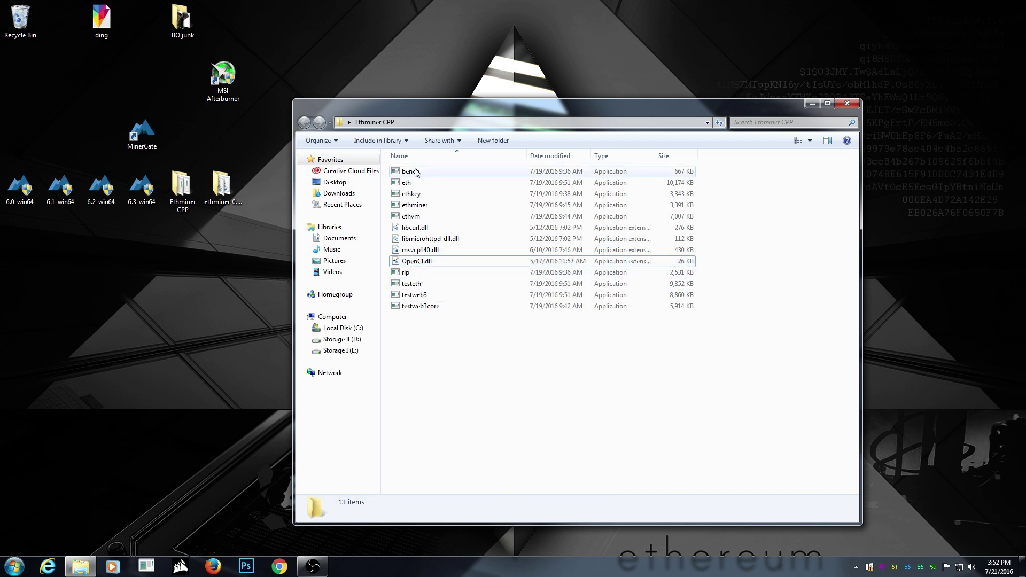
Run ethminer as administrator, see it fail to connect, and close its console.
{"action": "right_click", "coordinate": [424, 206]}
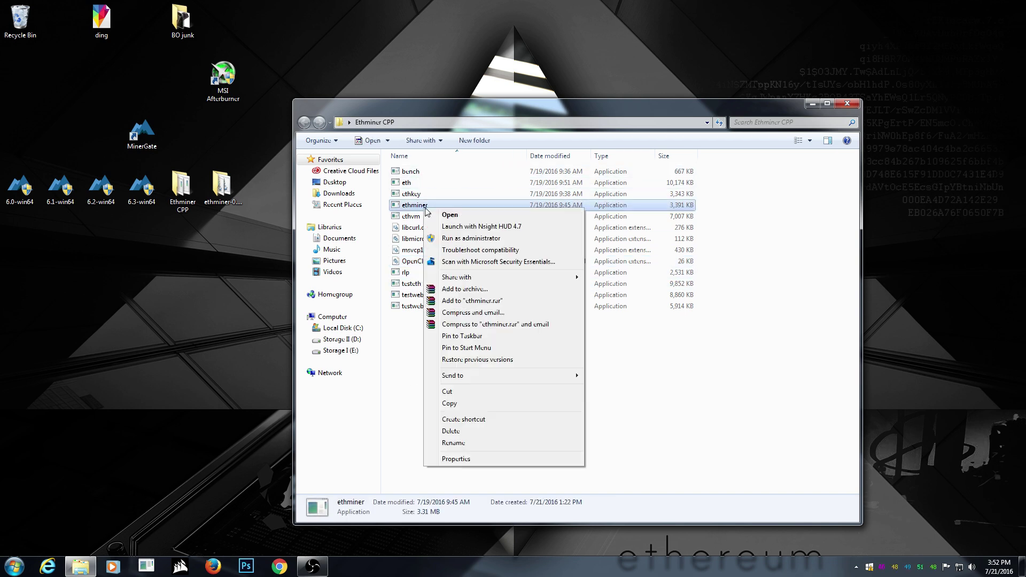
{"action": "left_click", "coordinate": [483, 239]}
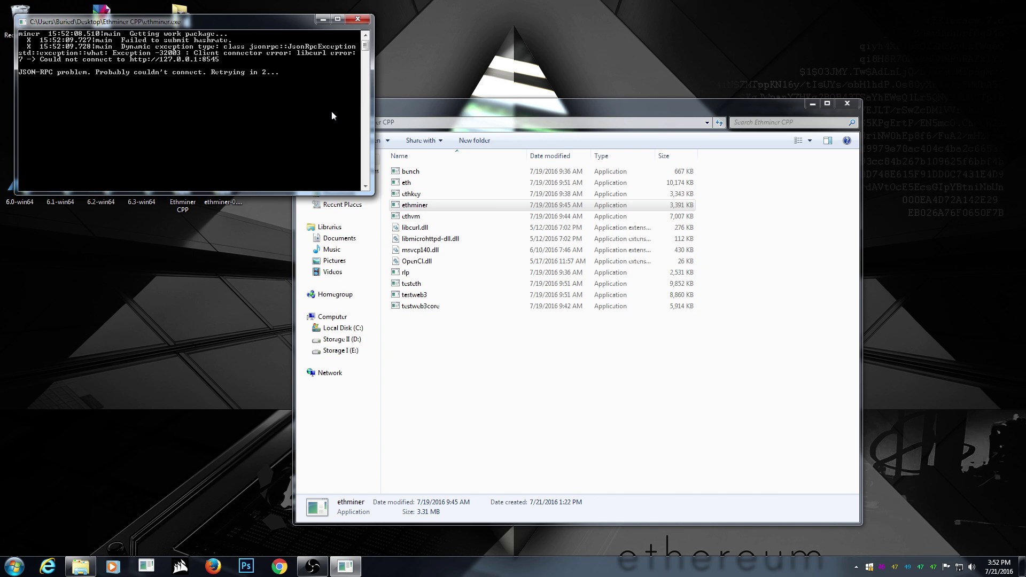
{"action": "left_click", "coordinate": [359, 19]}
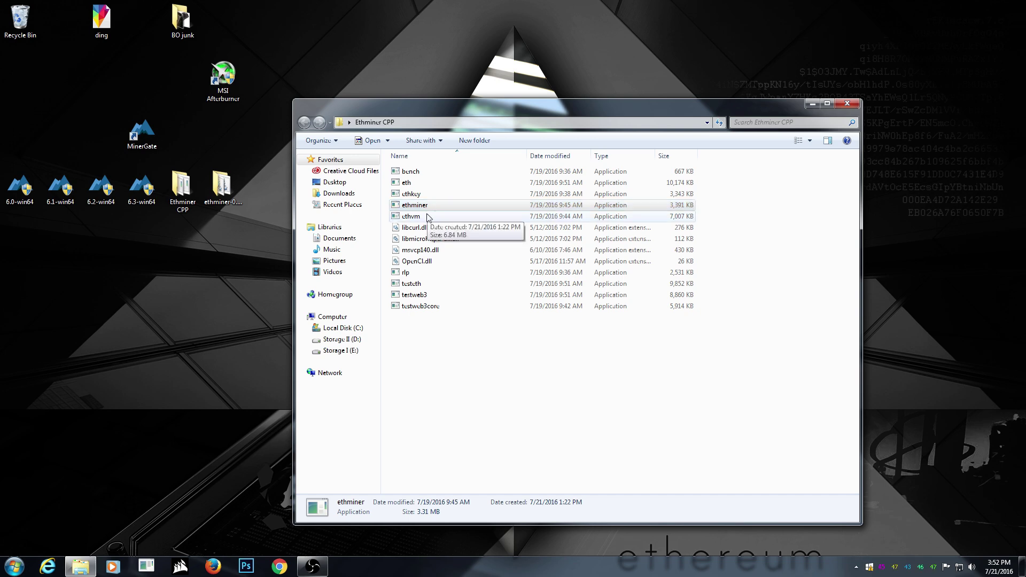
{"action": "left_click", "coordinate": [848, 105]}
Enter the ethminer folder and select the Start-Cuda-miner batch file.
{"action": "left_click", "coordinate": [224, 186]}
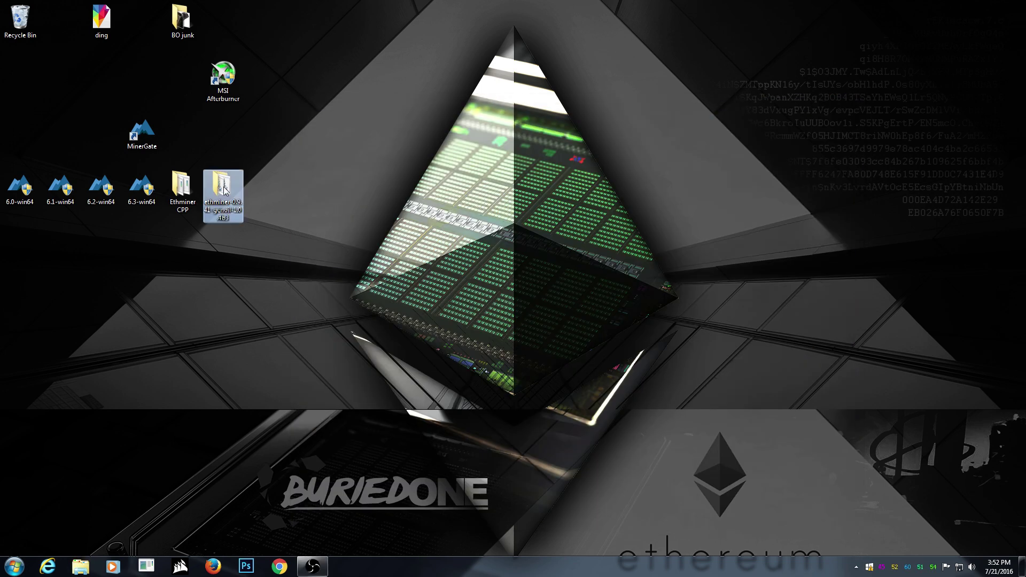
{"action": "double_click", "coordinate": [223, 186]}
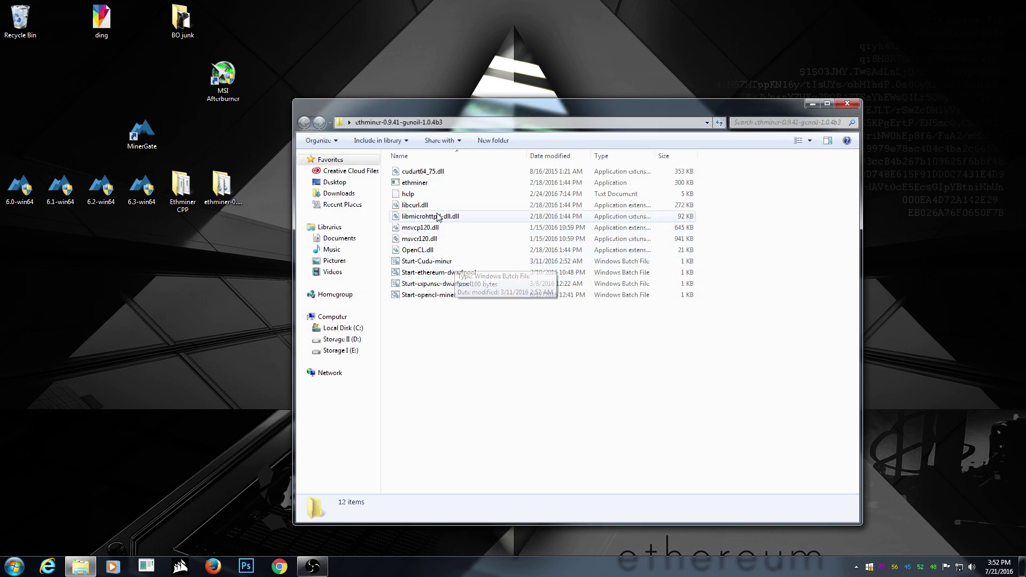
{"action": "right_click", "coordinate": [457, 260]}
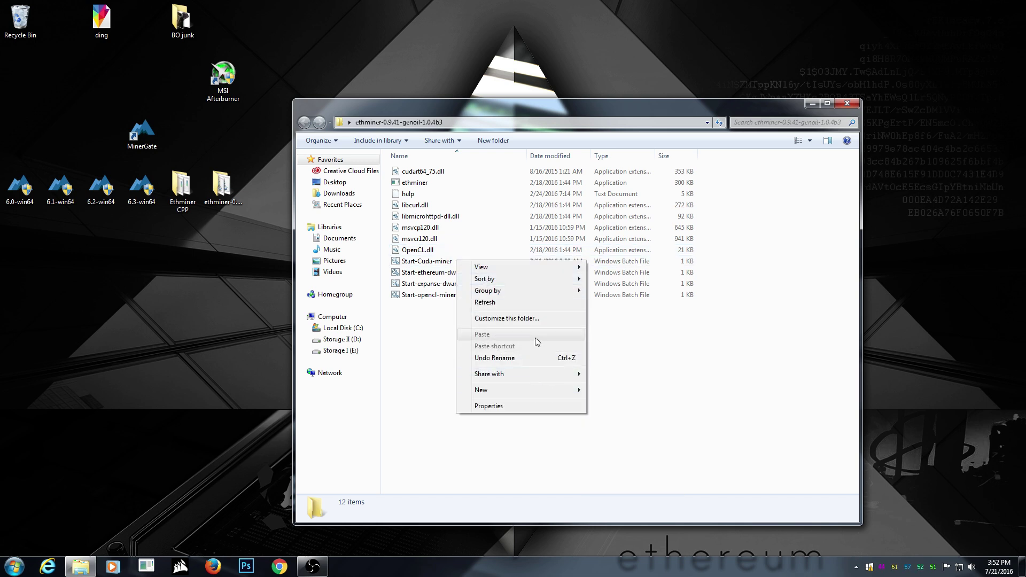
{"action": "left_click", "coordinate": [425, 264]}
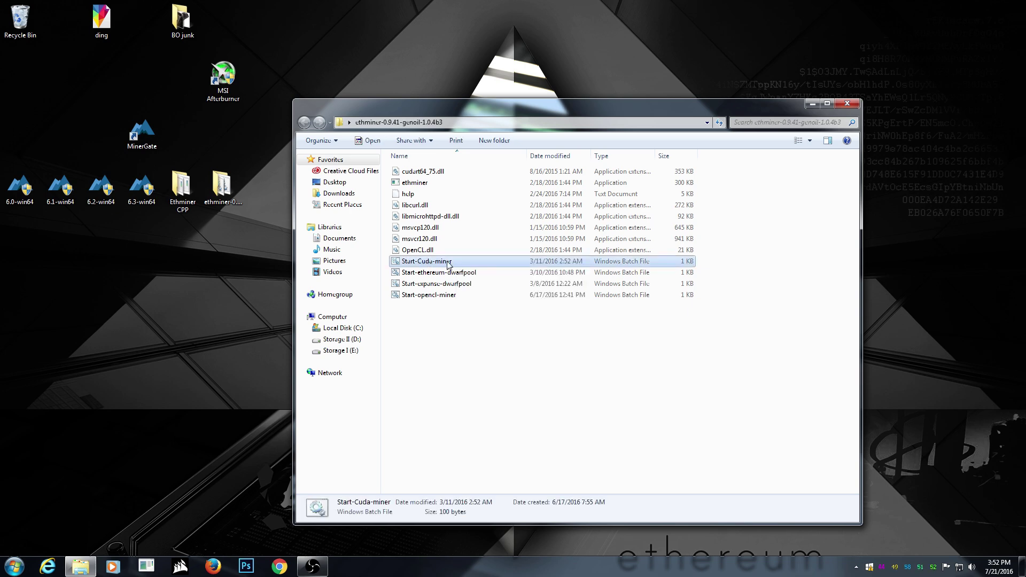
Edit Start-Cuda-miner.bat in Notepad past the security warning, then move it aside.
{"action": "right_click", "coordinate": [447, 261]}
{"action": "left_click", "coordinate": [480, 268]}
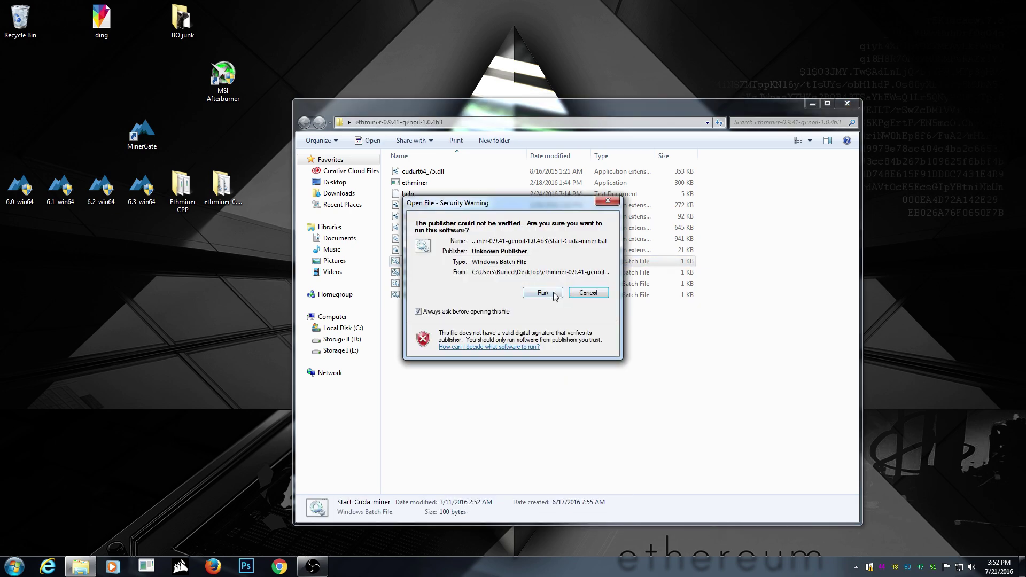
{"action": "left_click", "coordinate": [552, 293]}
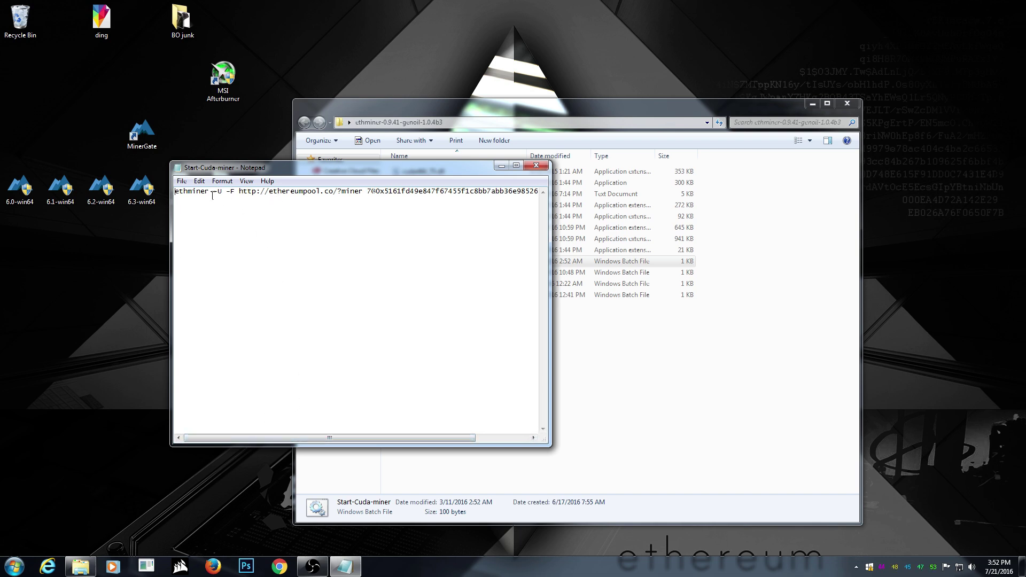
{"action": "left_click_drag", "start_coordinate": [302, 437], "coordinate": [397, 435]}
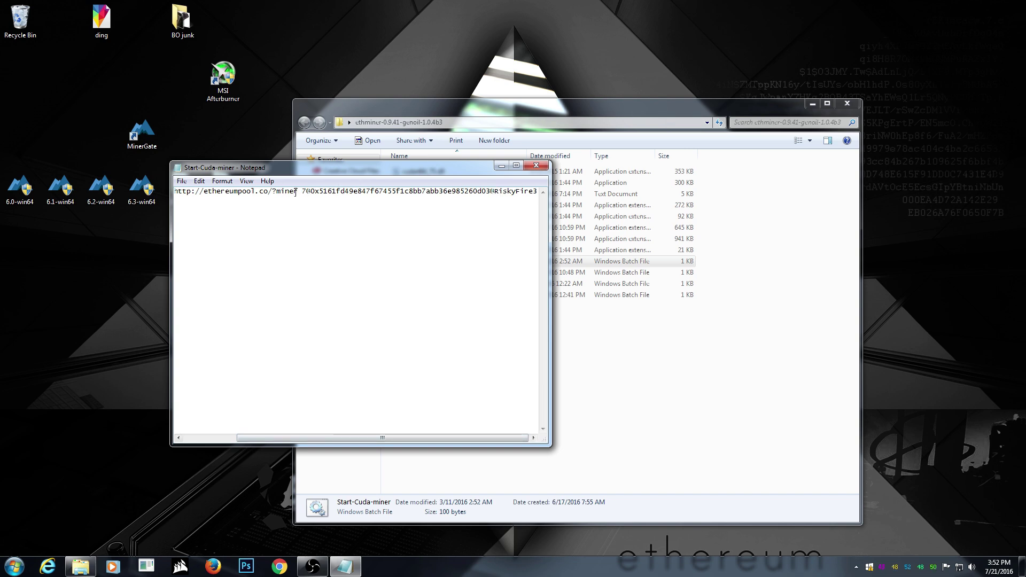
{"action": "left_click", "coordinate": [536, 168]}
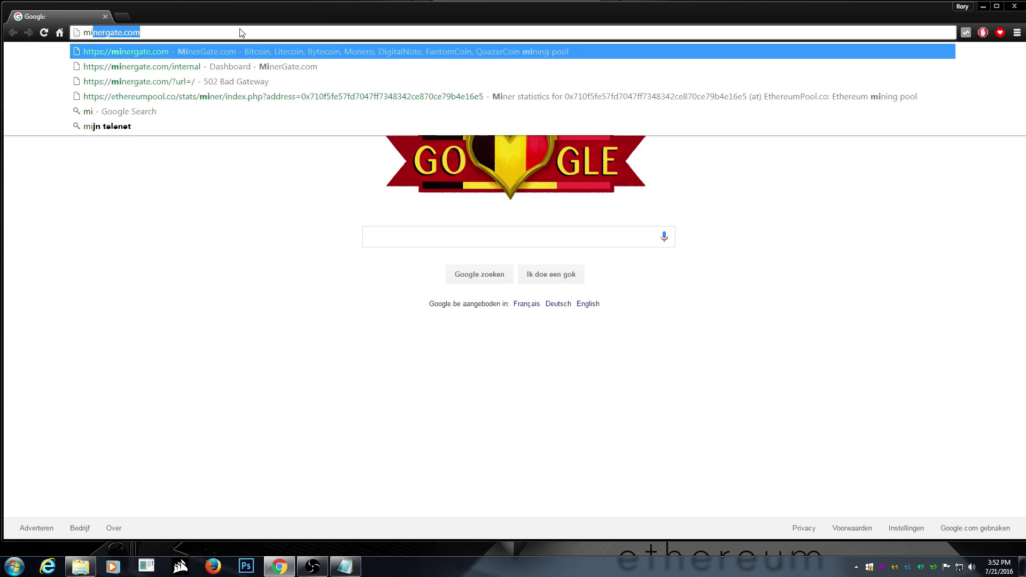
Load minergate.com and browse the dashboard's withdrawals, transfers, profile and invoices tabs.
{"action": "key", "text": "Return"}
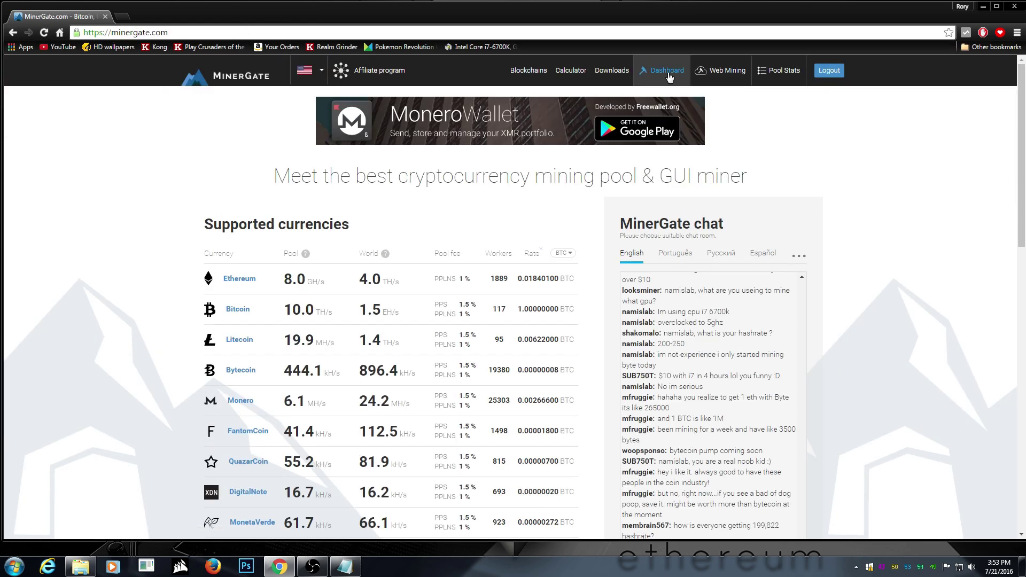
{"action": "left_click", "coordinate": [667, 76]}
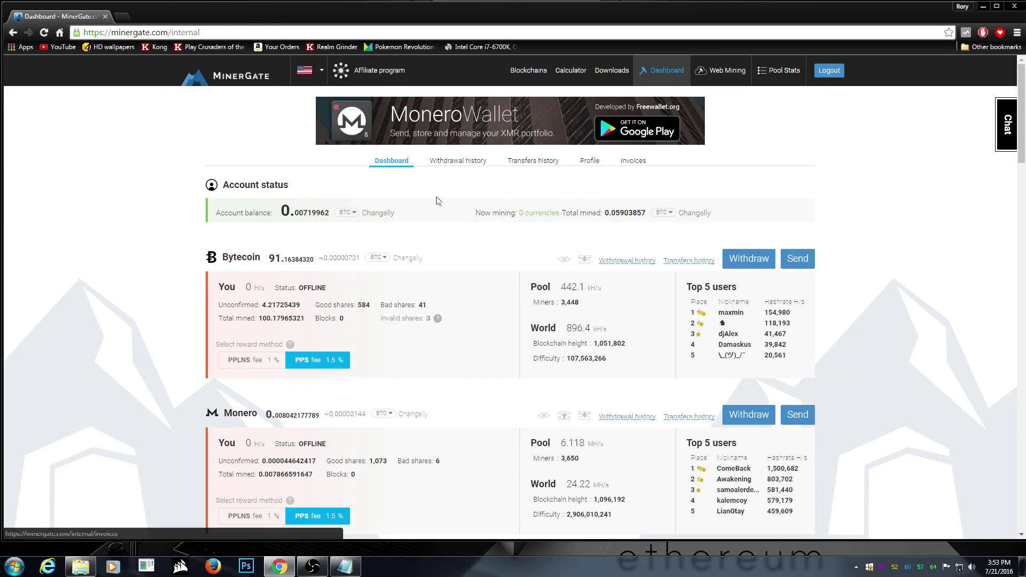
{"action": "left_click", "coordinate": [461, 162]}
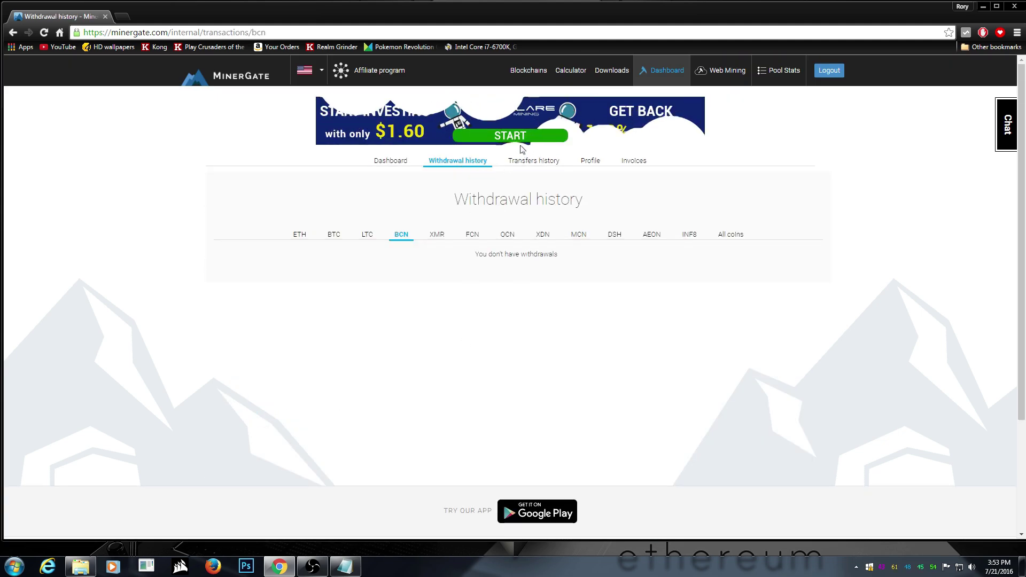
{"action": "left_click", "coordinate": [534, 163]}
{"action": "left_click", "coordinate": [588, 163]}
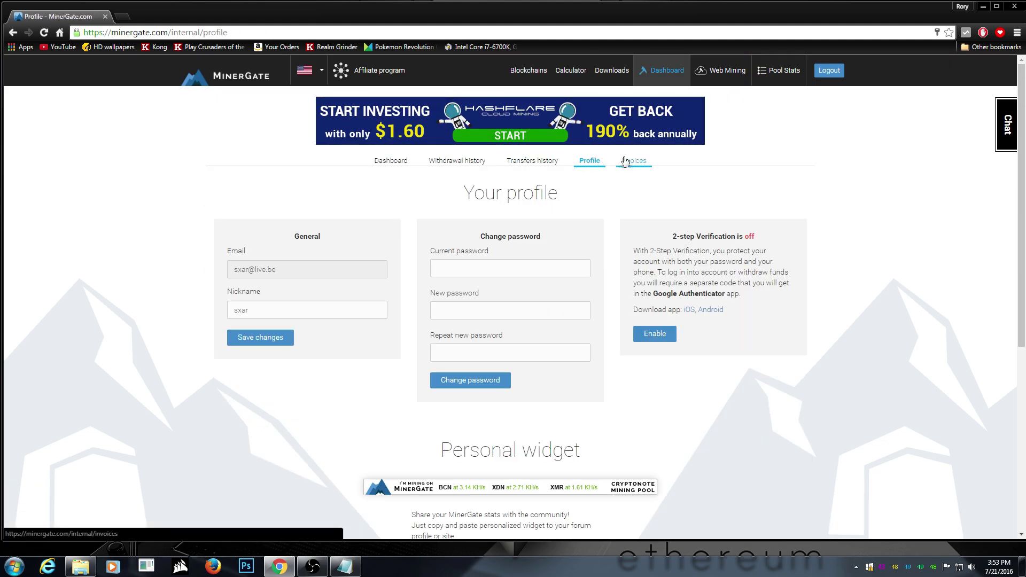
{"action": "left_click", "coordinate": [633, 161]}
{"action": "left_click", "coordinate": [392, 166]}
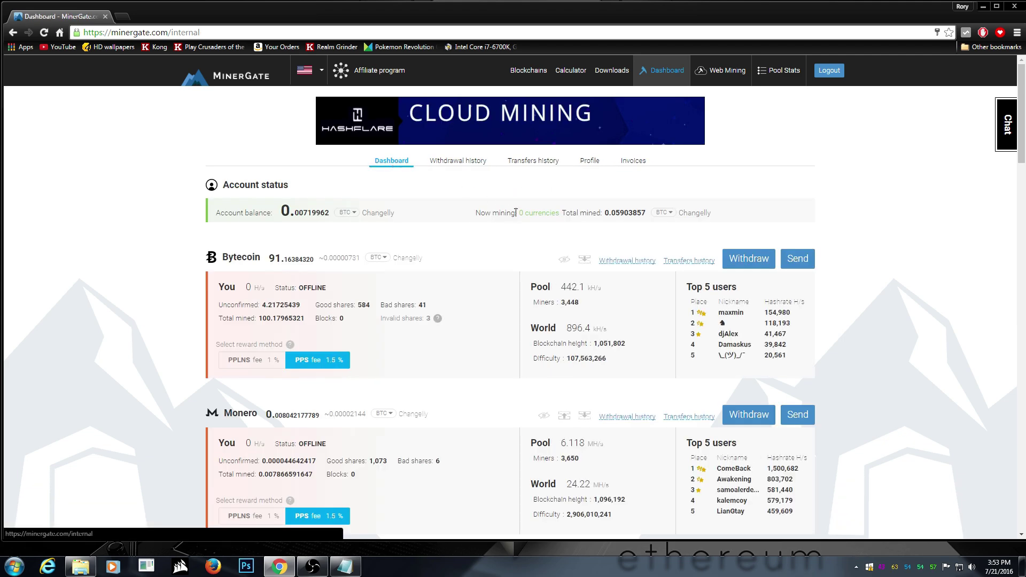
{"action": "scroll", "coordinate": [521, 238], "scroll_direction": "down", "scroll_amount": 5}
{"action": "scroll", "coordinate": [522, 237], "scroll_direction": "down", "scroll_amount": 8}
{"action": "scroll", "coordinate": [522, 238], "scroll_direction": "down", "scroll_amount": 5}
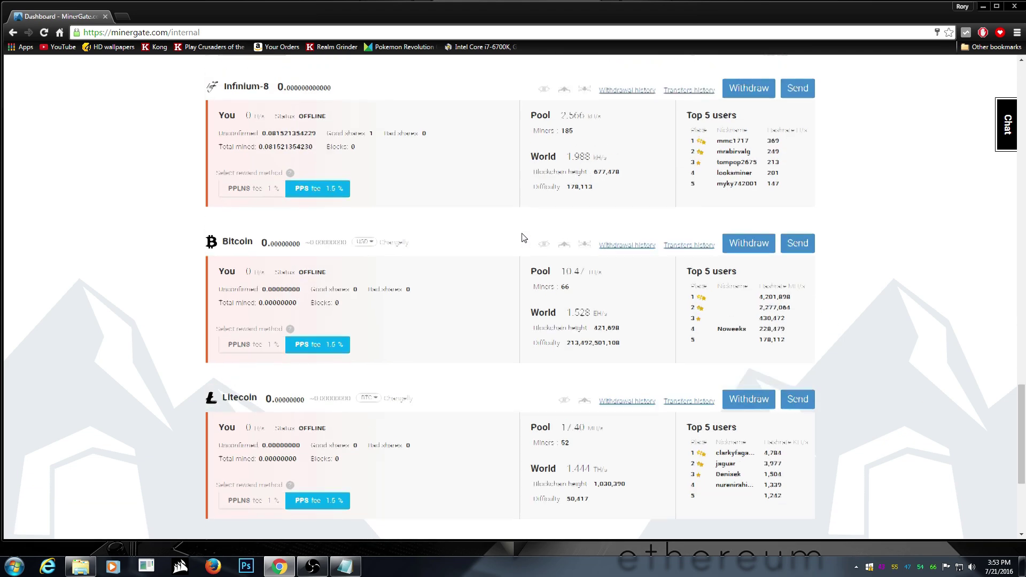
{"action": "scroll", "coordinate": [522, 239], "scroll_direction": "up", "scroll_amount": 4}
In the Ethereum Withdraw window, copy the latest withdrawal's Ethereum address.
{"action": "left_click", "coordinate": [726, 231]}
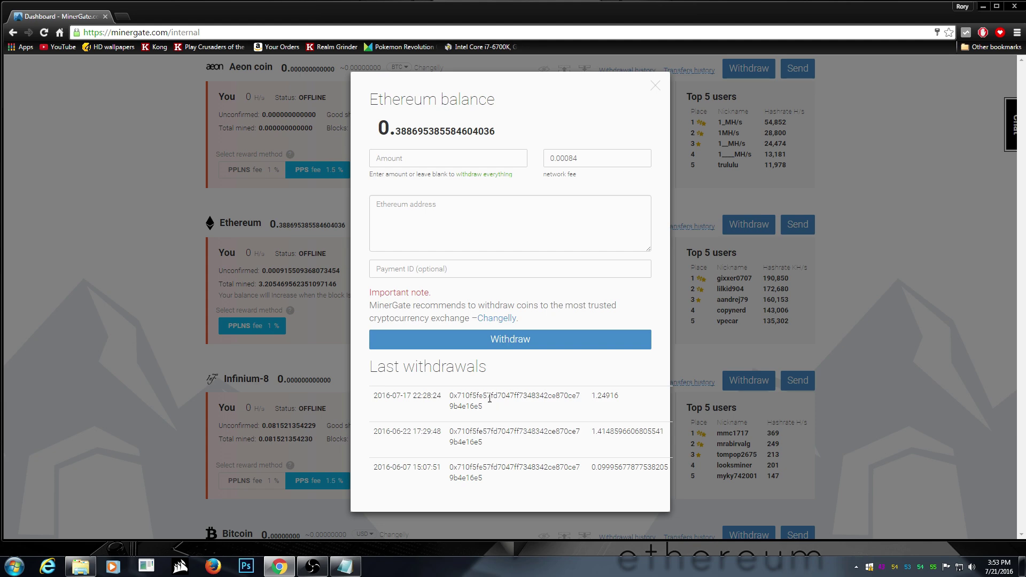
{"action": "left_click_drag", "start_coordinate": [452, 394], "coordinate": [509, 410]}
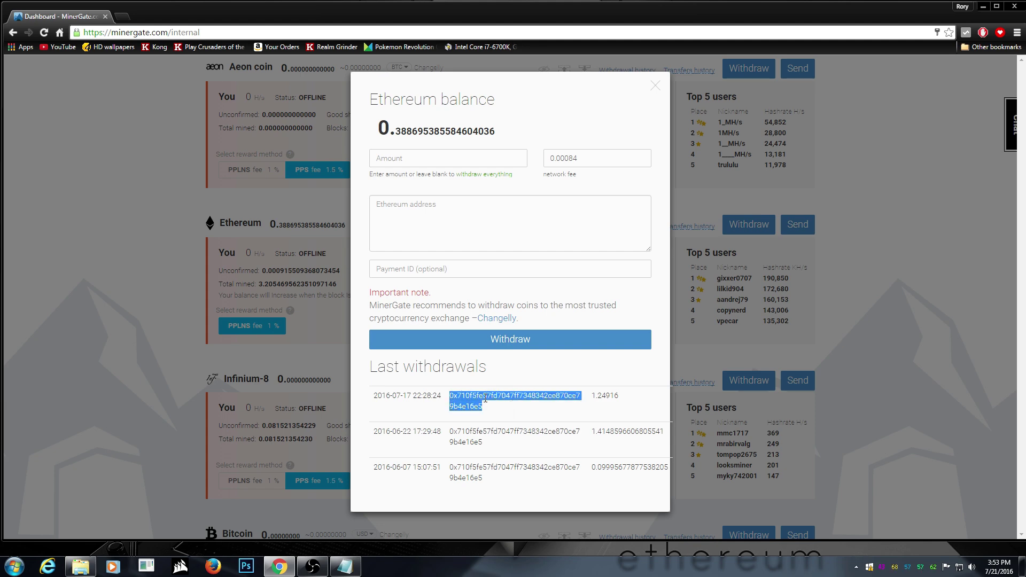
{"action": "right_click", "coordinate": [484, 398]}
{"action": "left_click", "coordinate": [518, 403]}
Replace the old address after ?miner with the copied one and clear the old worker name.
{"action": "left_click", "coordinate": [655, 89]}
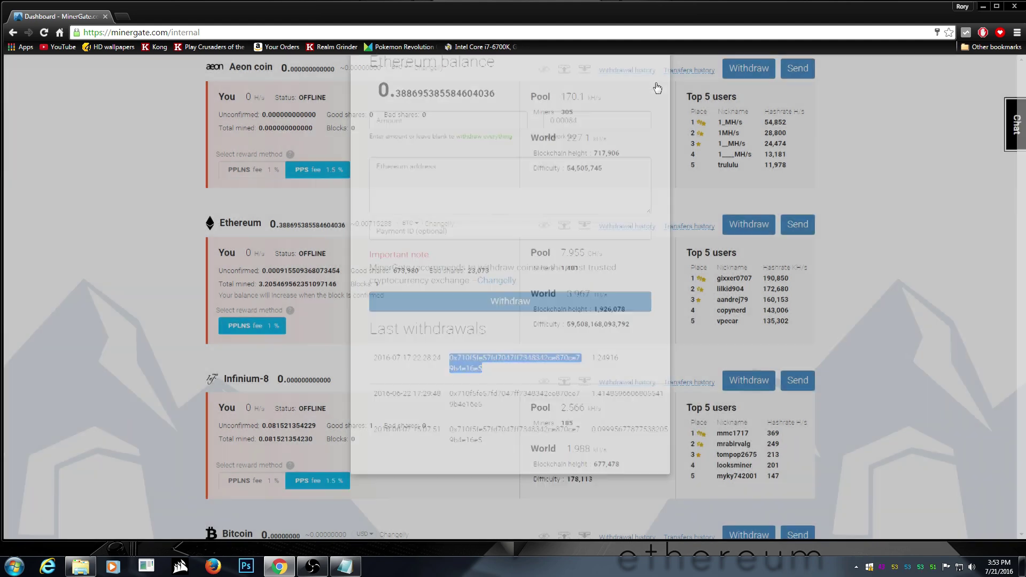
{"action": "left_click", "coordinate": [345, 566]}
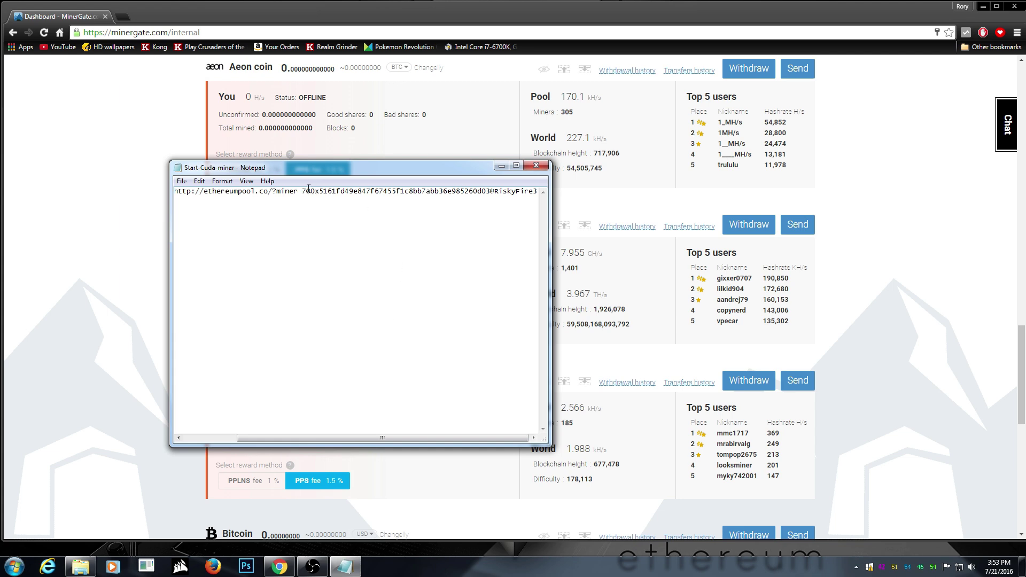
{"action": "mouse_move", "coordinate": [302, 191]}
{"action": "left_mouse_down"}
{"action": "mouse_move", "coordinate": [613, 194]}
{"action": "mouse_move", "coordinate": [492, 199]}
{"action": "left_mouse_up"}
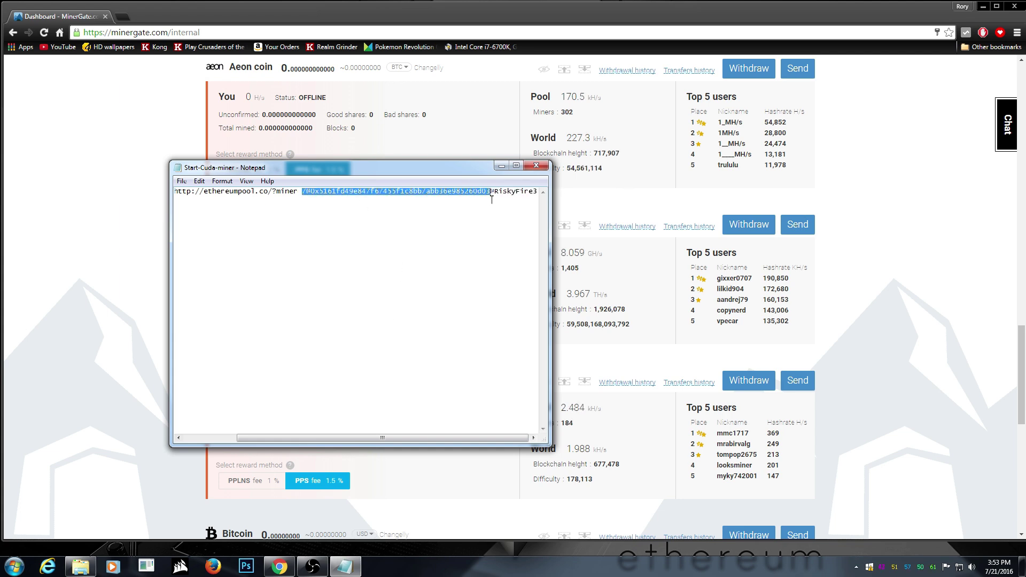
{"action": "key", "text": "ctrl+v"}
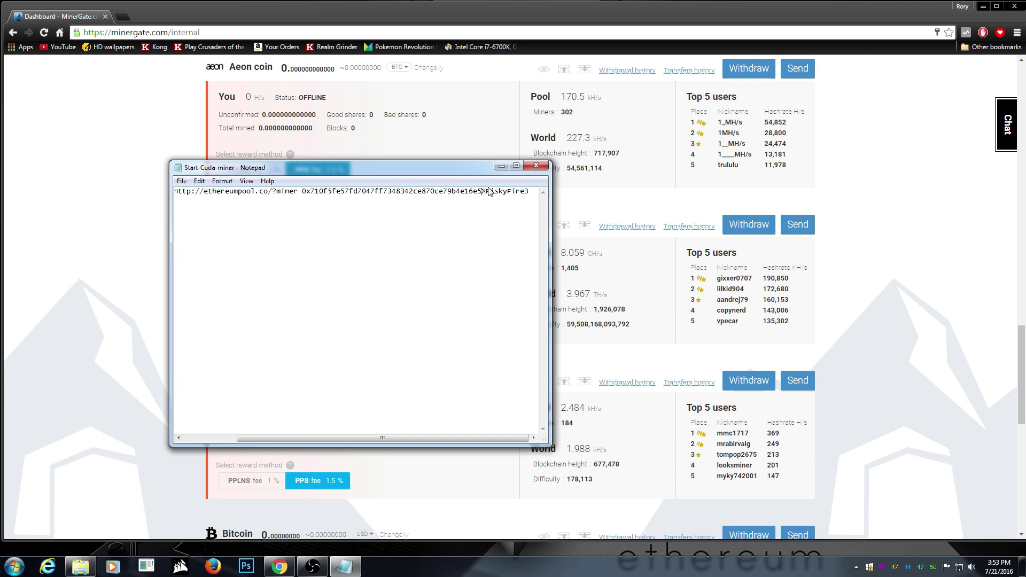
{"action": "left_click_drag", "start_coordinate": [486, 192], "coordinate": [531, 194]}
{"action": "key", "text": "BackSpace"}
Save the edited Start-Cuda-miner batch file and close Notepad.
{"action": "left_click", "coordinate": [182, 181]}
{"action": "left_click", "coordinate": [198, 215]}
{"action": "left_click", "coordinate": [537, 167]}
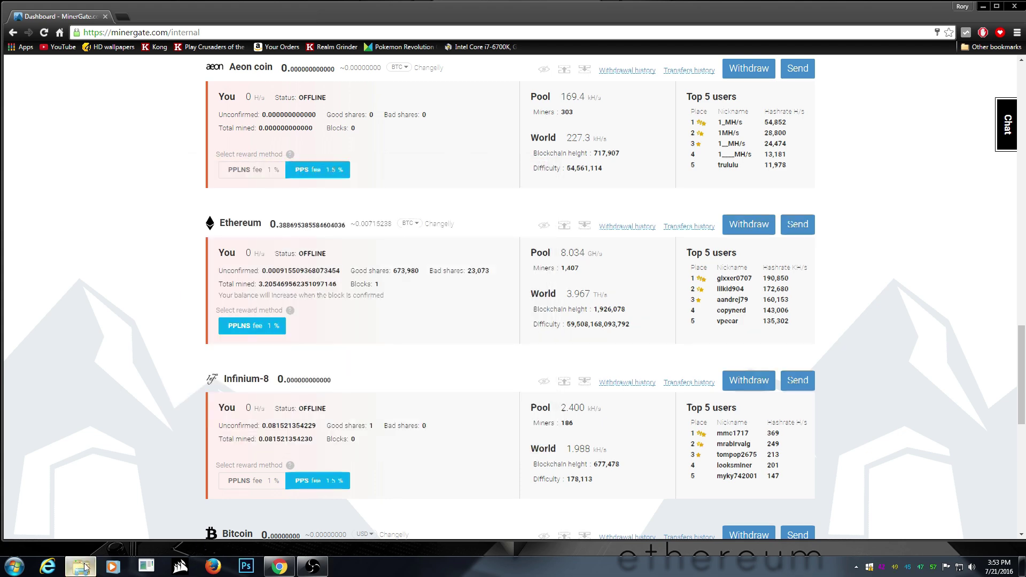
{"action": "left_click", "coordinate": [82, 566]}
Run the edited Start-Cuda-miner batch file, confirming the security warning.
{"action": "double_click", "coordinate": [426, 263]}
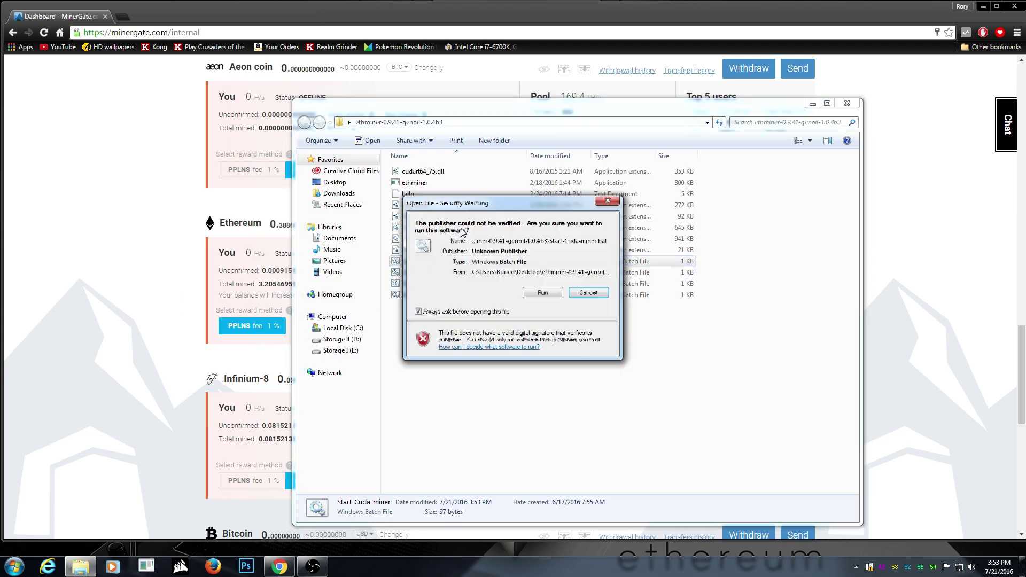
{"action": "left_click", "coordinate": [1012, 8]}
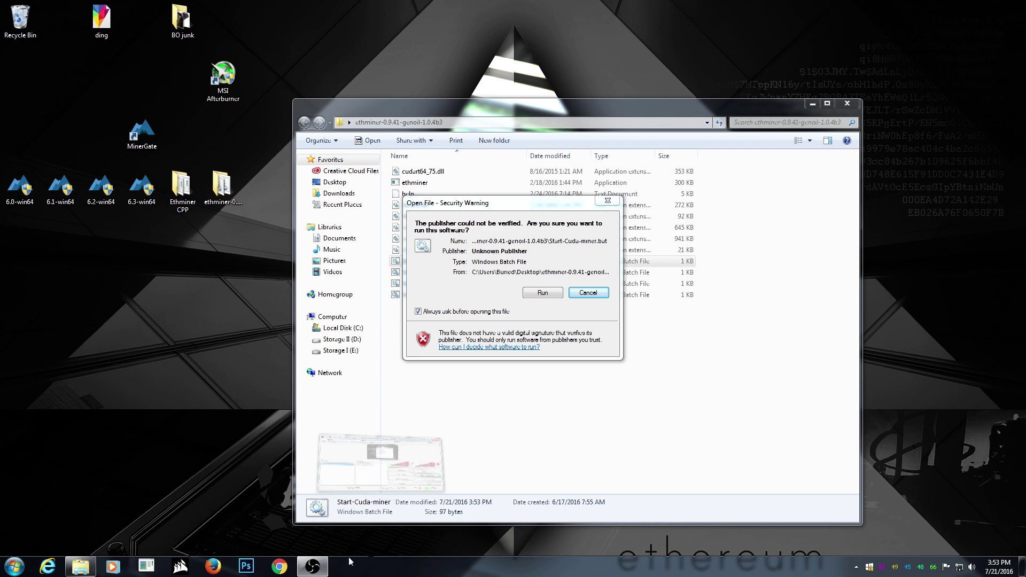
{"action": "left_click", "coordinate": [323, 569]}
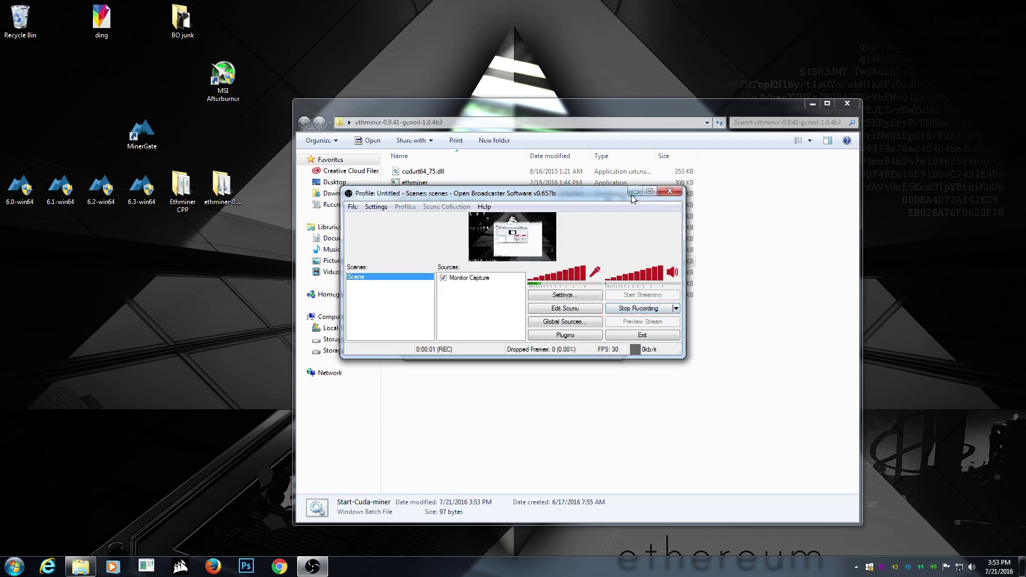
{"action": "left_click", "coordinate": [634, 194]}
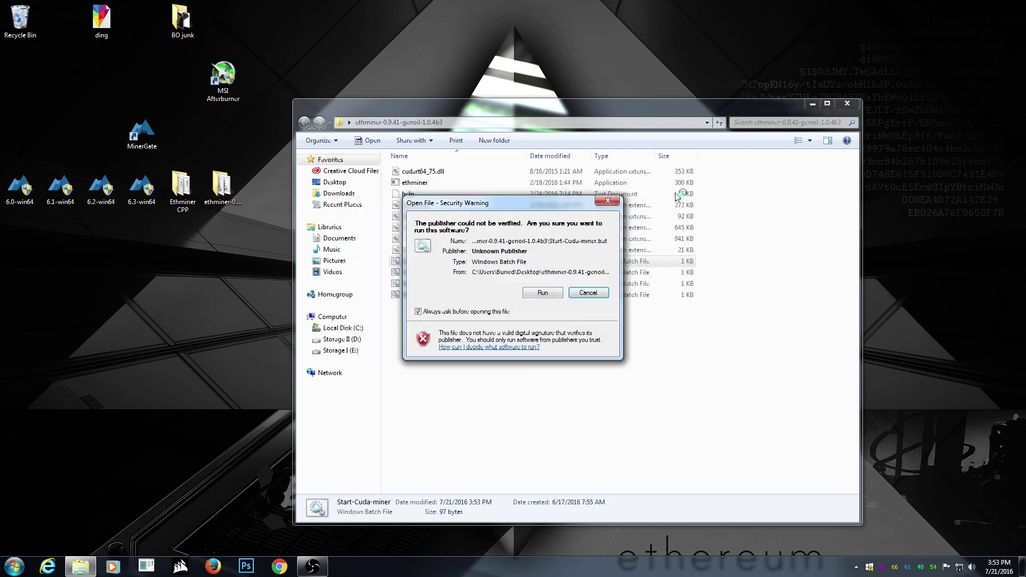
{"action": "left_click", "coordinate": [543, 292]}
Read the invalid-address error in the miner console and close it.
{"action": "left_click", "coordinate": [811, 105]}
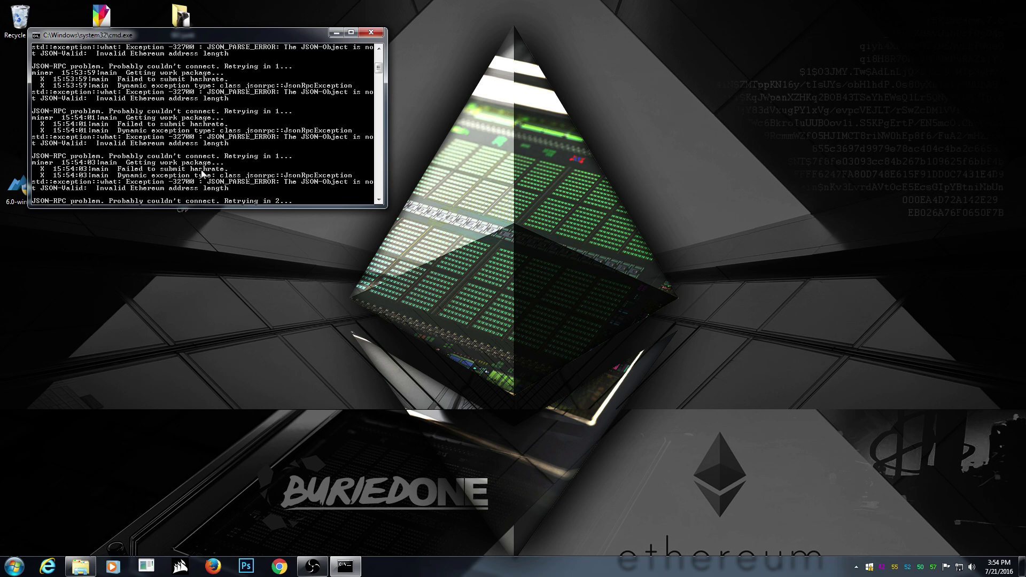
{"action": "left_click", "coordinate": [372, 34]}
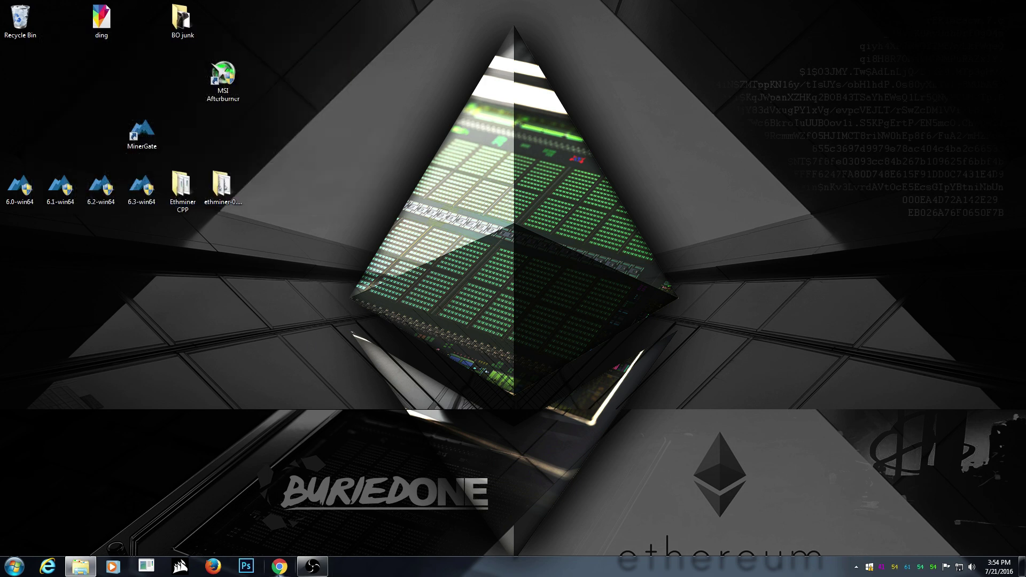
Reopen Start-Cuda-miner.bat for editing in Notepad, getting past the security warning.
{"action": "left_click", "coordinate": [81, 566]}
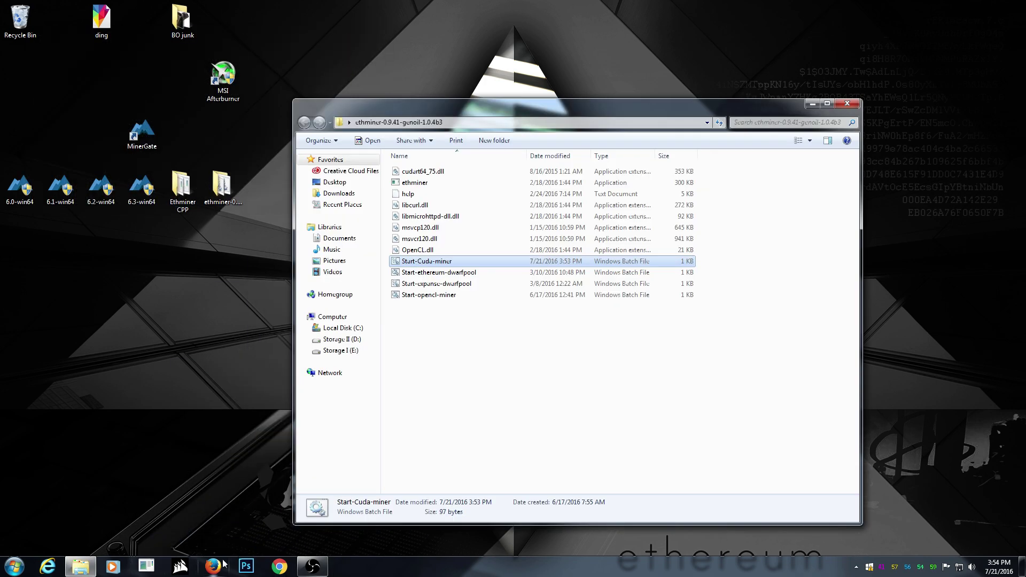
{"action": "right_click", "coordinate": [424, 272]}
{"action": "left_click", "coordinate": [415, 262]}
{"action": "right_click", "coordinate": [413, 261]}
{"action": "left_click", "coordinate": [446, 270]}
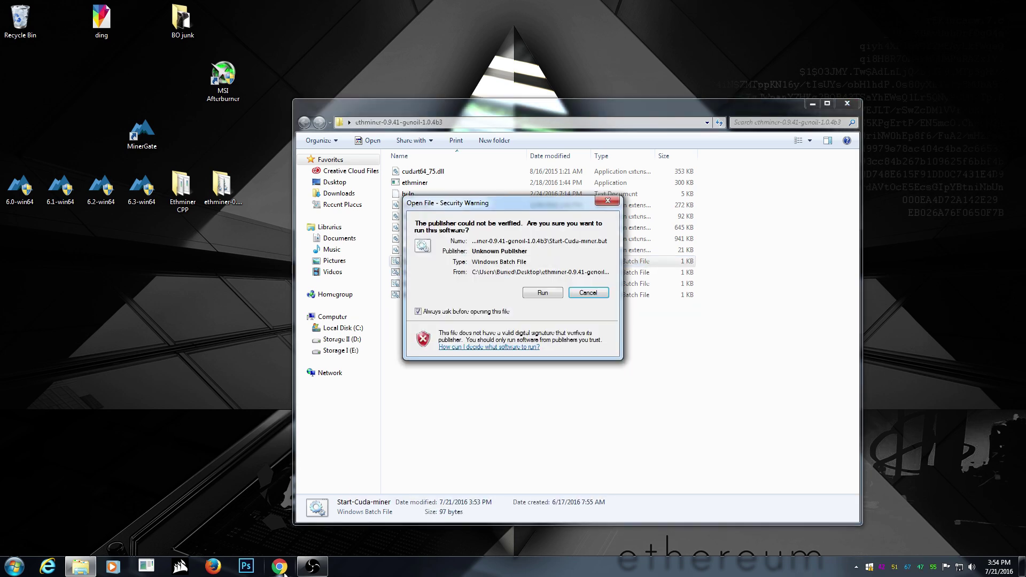
{"action": "left_click", "coordinate": [552, 294]}
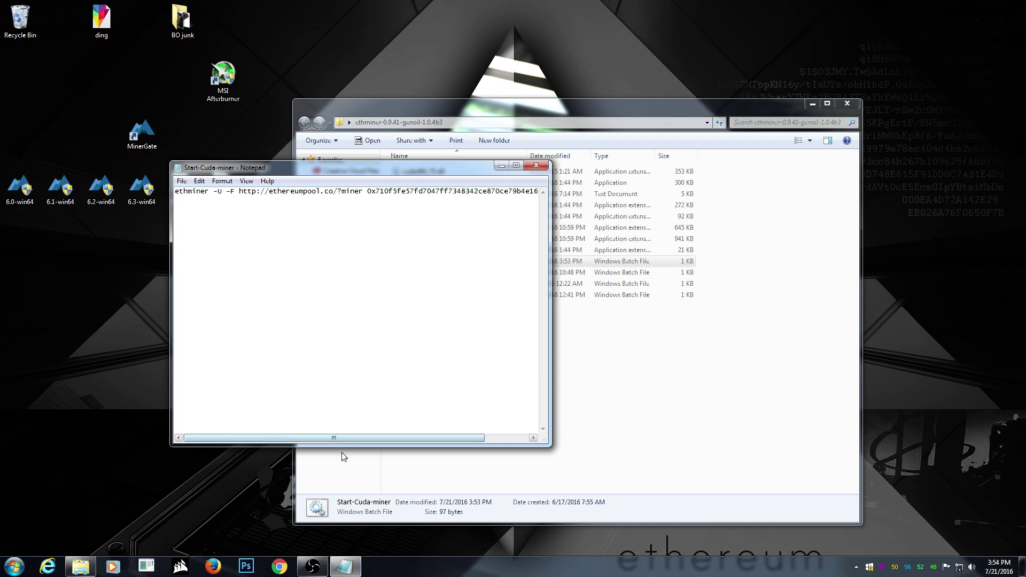
{"action": "left_click_drag", "start_coordinate": [336, 438], "coordinate": [380, 440]}
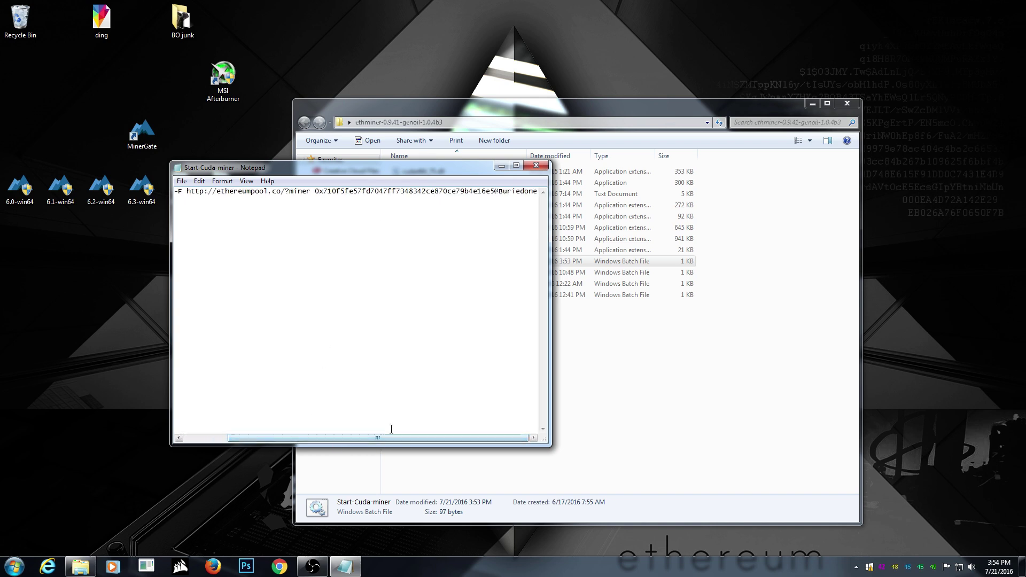
Return to minergate.com in Chrome and enter the account dashboard.
{"action": "left_click", "coordinate": [279, 567]}
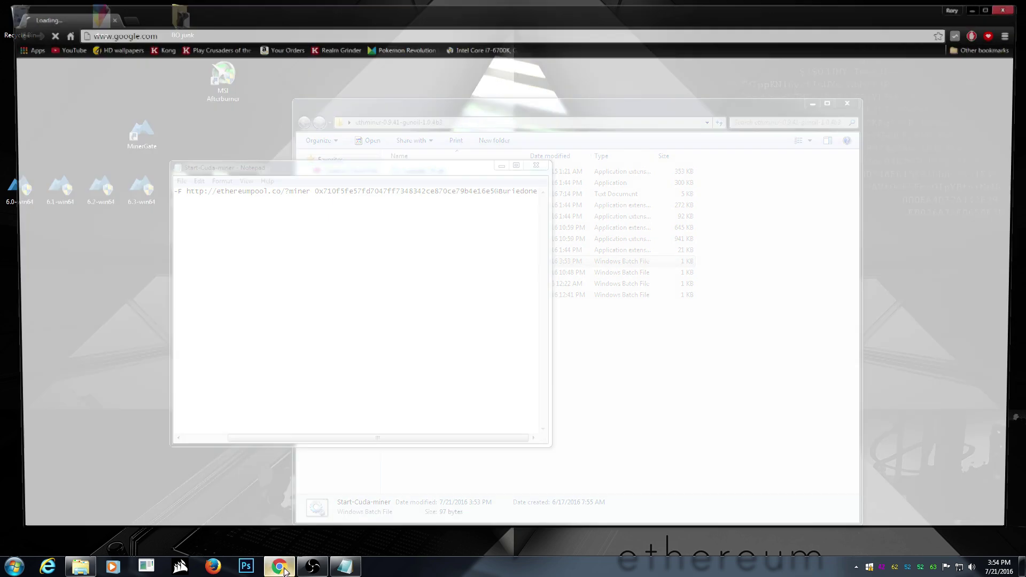
{"action": "left_click", "coordinate": [233, 33]}
{"action": "type", "text": "m"}
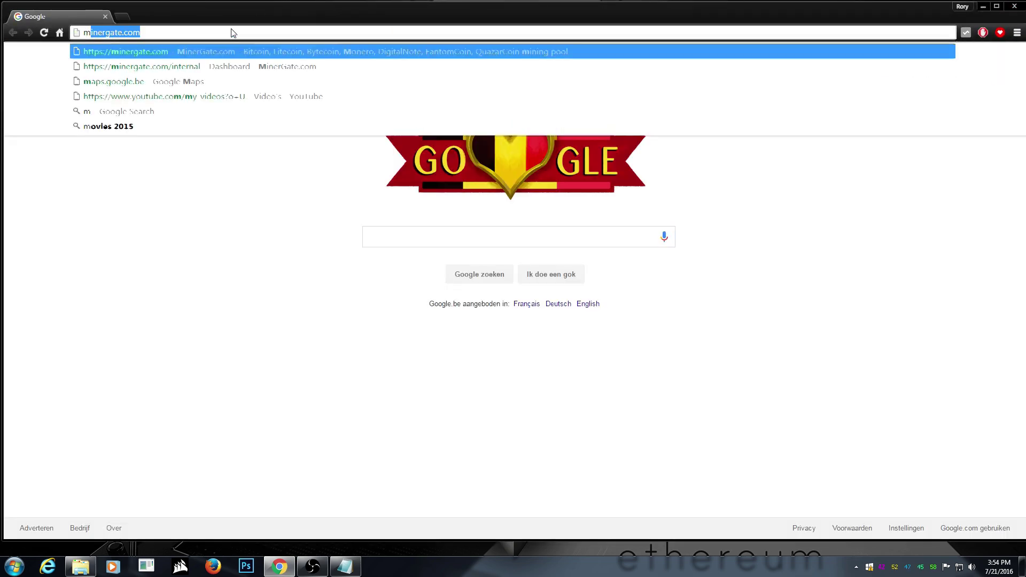
{"action": "type", "text": "in"}
{"action": "key", "text": "Return"}
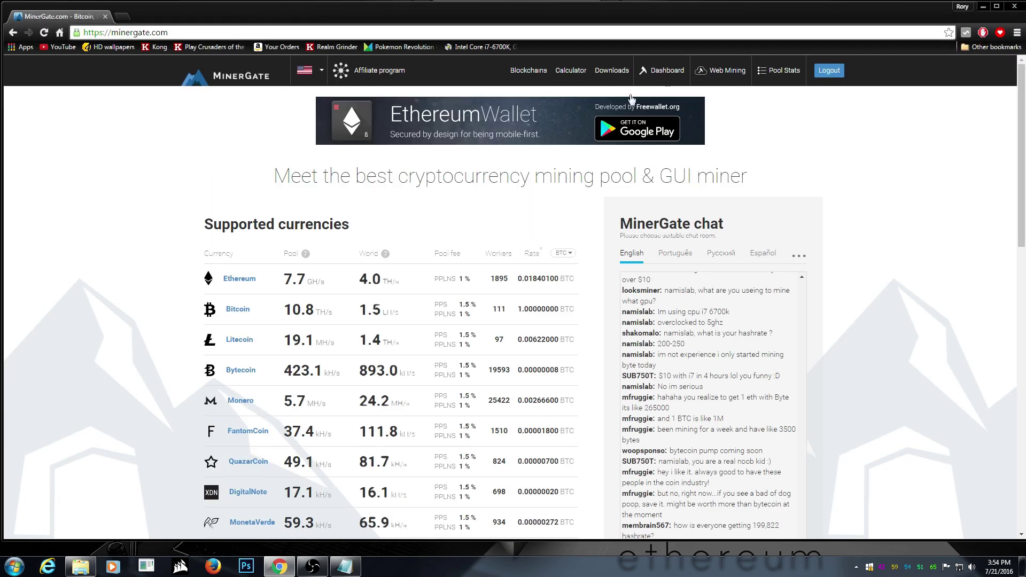
{"action": "left_click", "coordinate": [667, 72]}
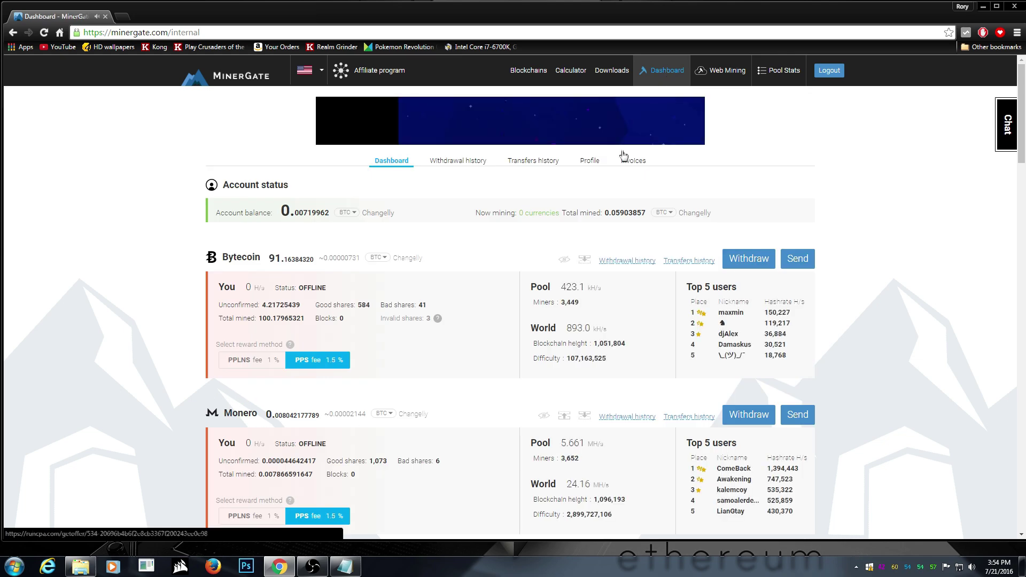
{"action": "scroll", "coordinate": [900, 208], "scroll_direction": "down", "scroll_amount": 5}
{"action": "scroll", "coordinate": [894, 217], "scroll_direction": "down", "scroll_amount": 8}
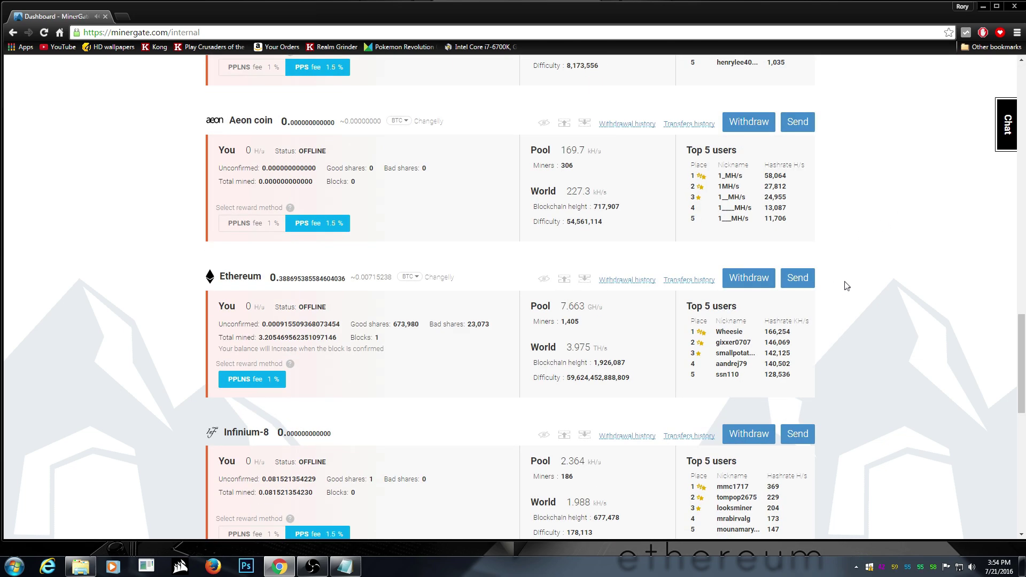
In the Ethereum Withdraw window, select the latest withdrawal's receiving address.
{"action": "left_click", "coordinate": [750, 280]}
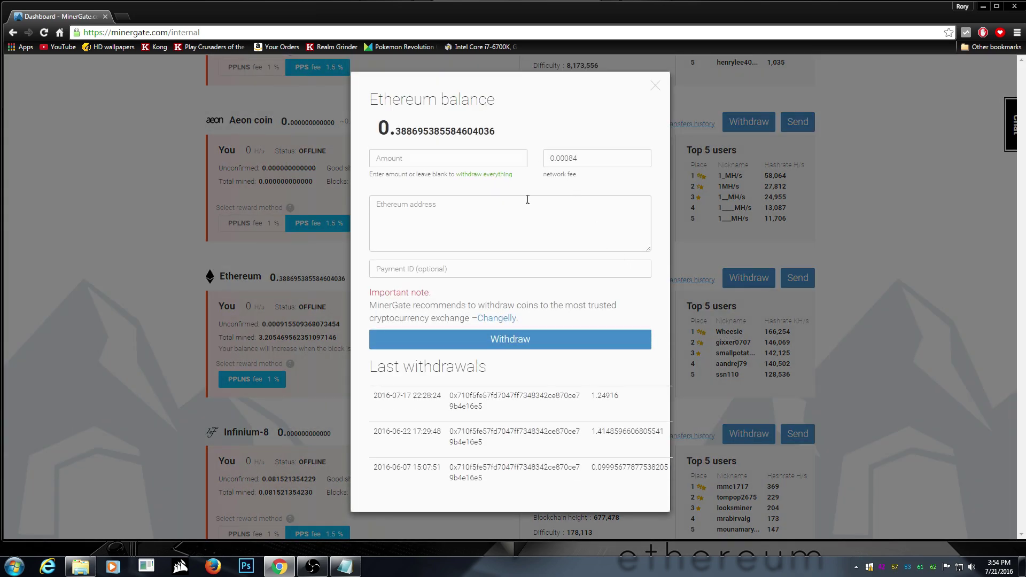
{"action": "left_click_drag", "start_coordinate": [480, 409], "coordinate": [447, 398]}
{"action": "right_click", "coordinate": [451, 396]}
Copy the ETH address and paste it over the old one in Start-opencl-miner.bat.
{"action": "left_click", "coordinate": [479, 401]}
{"action": "left_click", "coordinate": [344, 567]}
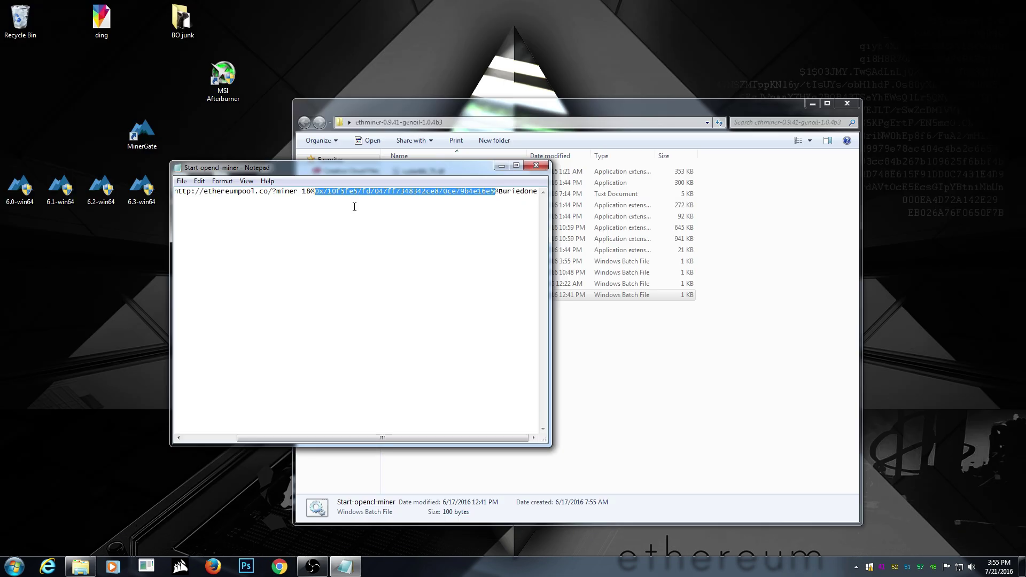
{"action": "key", "text": "ctrl+v"}
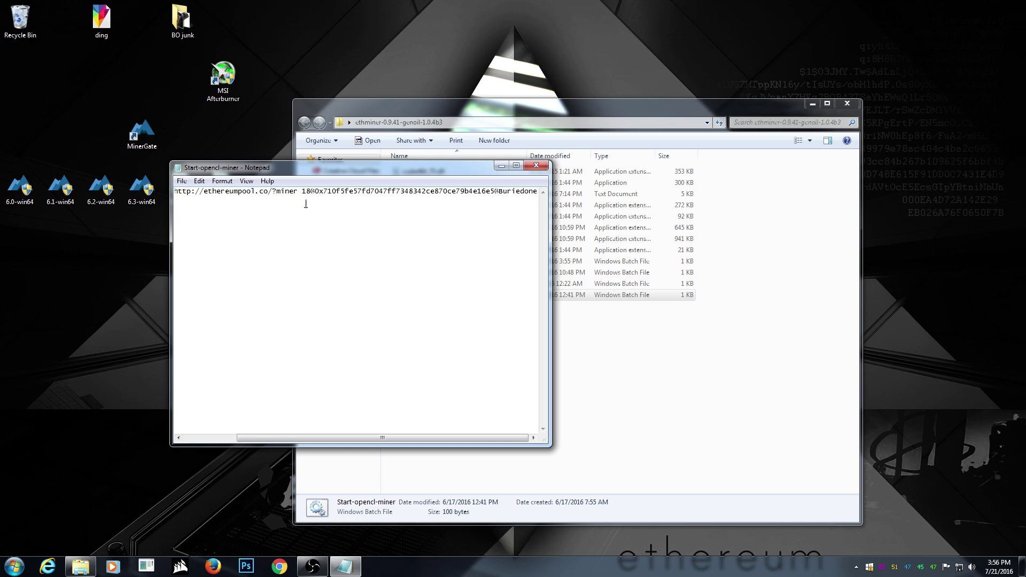
Save and close the batch file, then launch Start-opencl-miner past the security warning.
{"action": "left_click", "coordinate": [181, 181]}
{"action": "left_click", "coordinate": [196, 217]}
{"action": "left_click", "coordinate": [536, 165]}
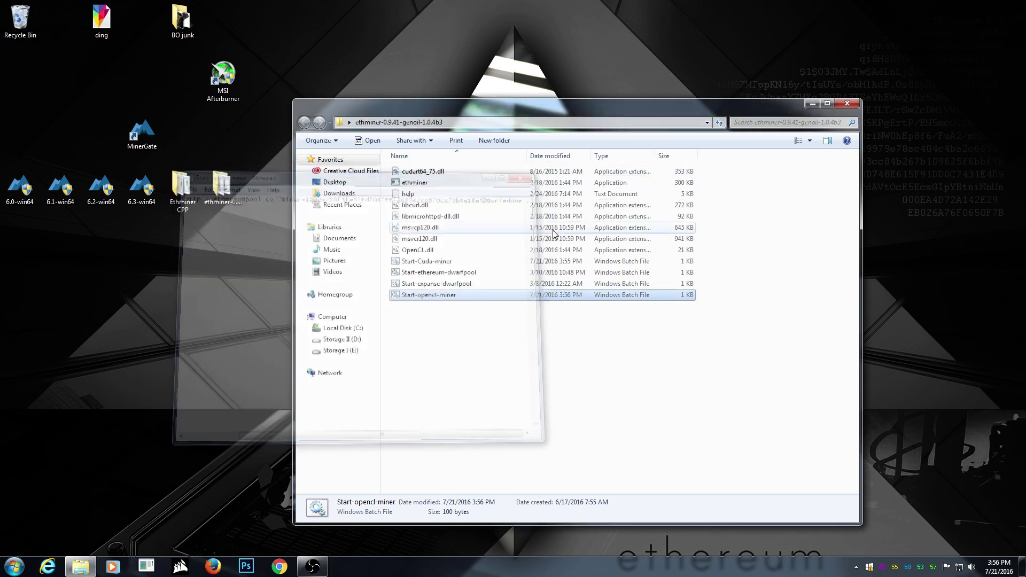
{"action": "double_click", "coordinate": [457, 293]}
{"action": "left_click", "coordinate": [543, 296]}
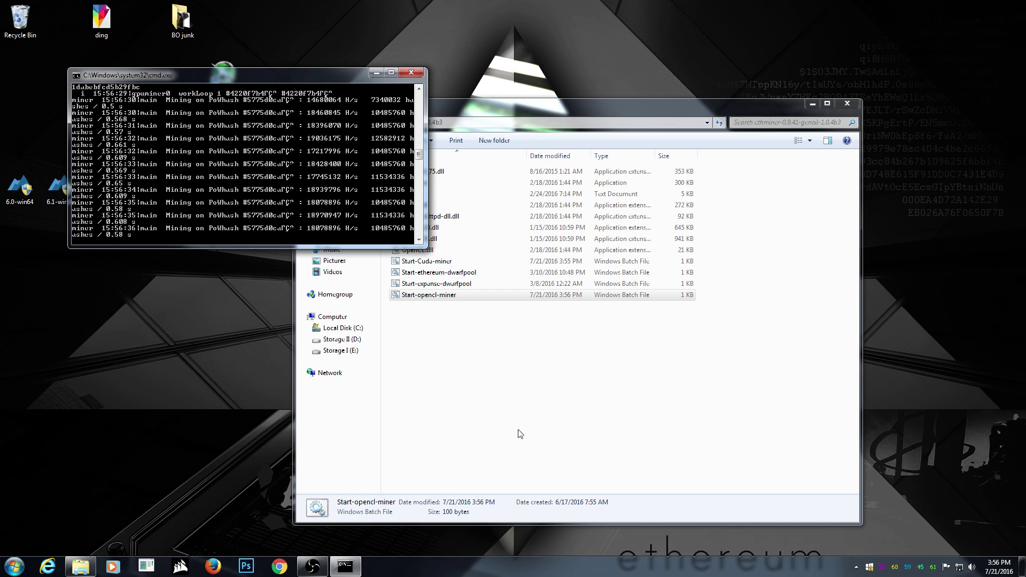
Let ethminer hash at roughly 18–19 MH/s, then bring up the recording software.
{"action": "left_click", "coordinate": [313, 567]}
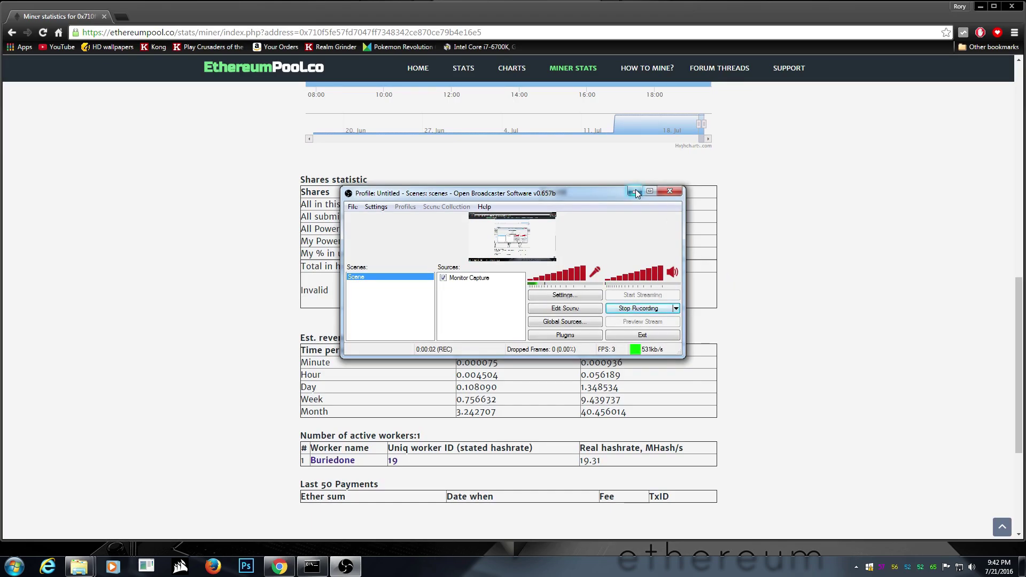
Hide OBS to view the Miner Stats page showing 19.31 MH/s, then start a new tab.
{"action": "left_click", "coordinate": [633, 190]}
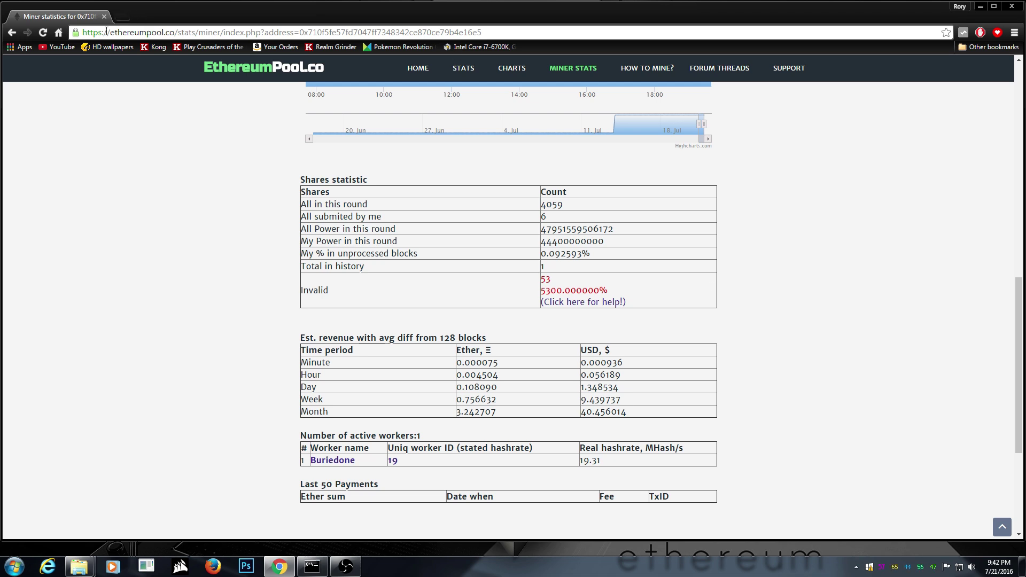
{"action": "key", "text": "ctrl+t"}
Return to the YouTube channel and stop the running ethminer console with Ctrl+C.
{"action": "left_click", "coordinate": [56, 47]}
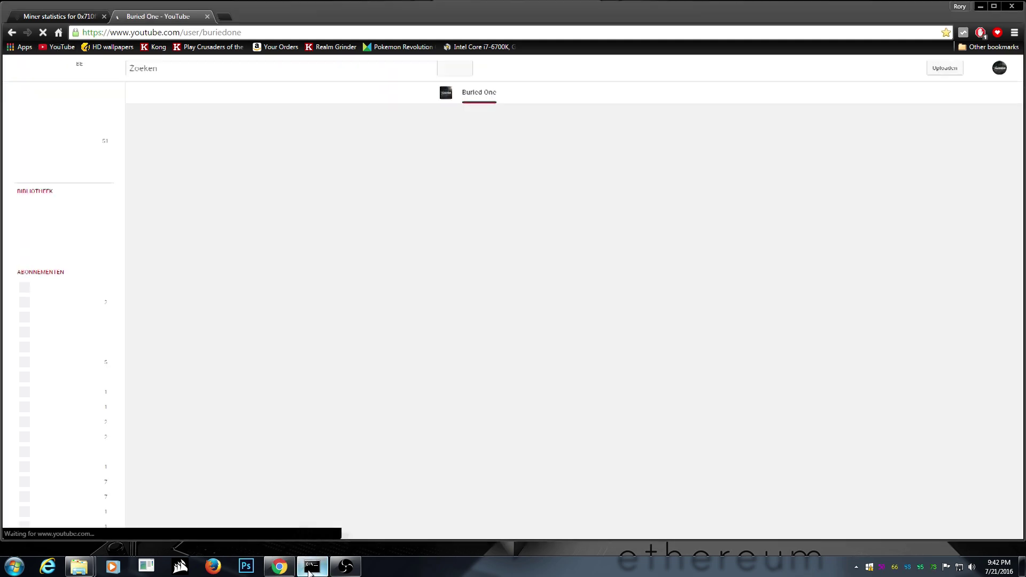
{"action": "left_click", "coordinate": [310, 561]}
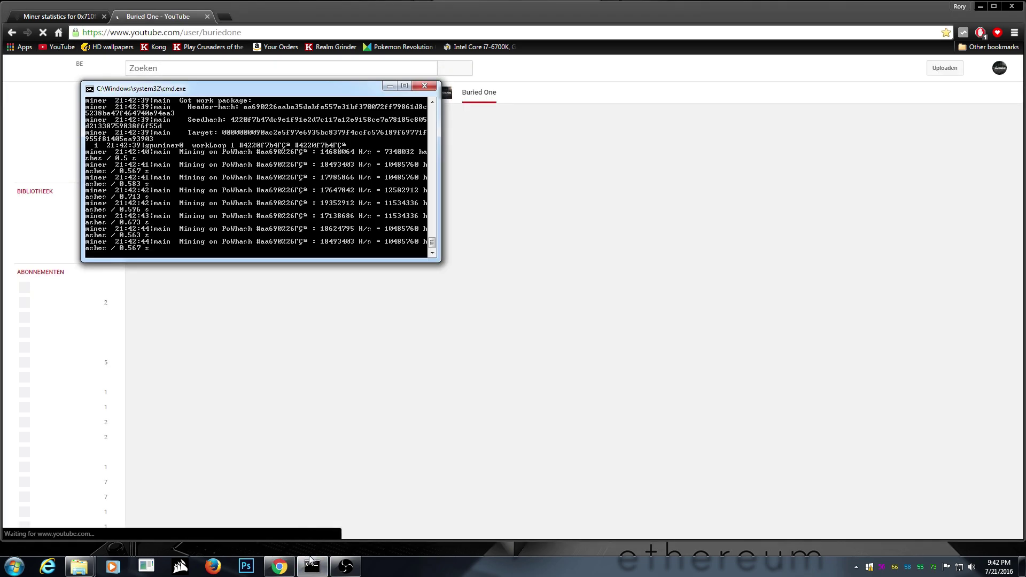
{"action": "key", "text": "ctrl+c"}
{"action": "left_click", "coordinate": [422, 88]}
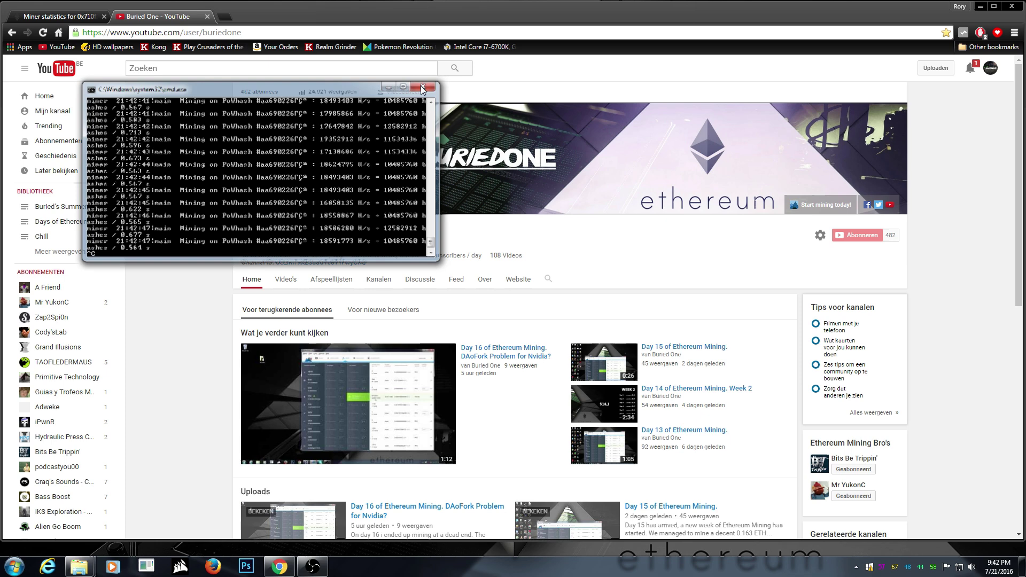
Follow the bell's comment notification to the Day 16 of Ethereum Mining video.
{"action": "left_click", "coordinate": [967, 69]}
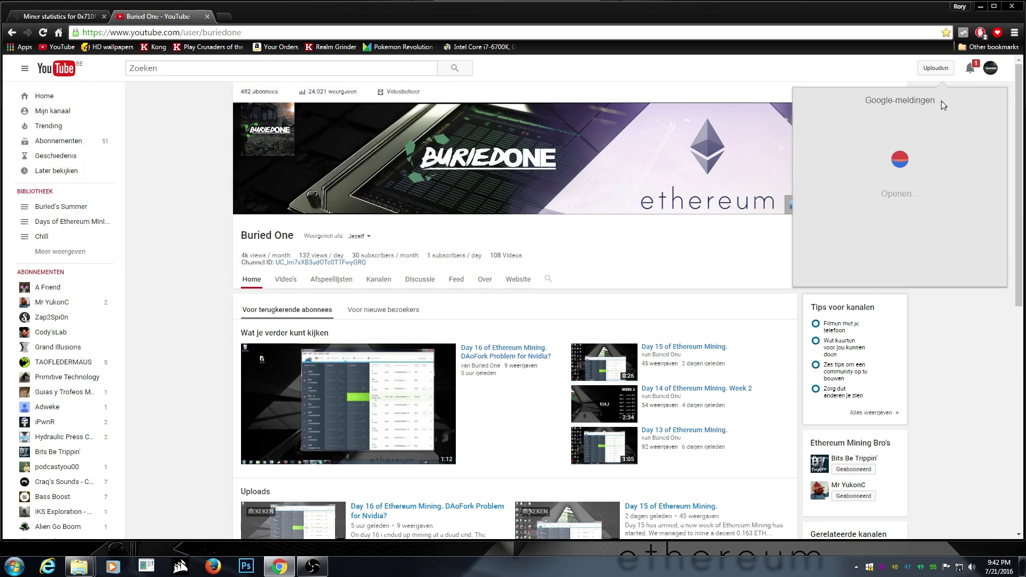
{"action": "left_click", "coordinate": [924, 132]}
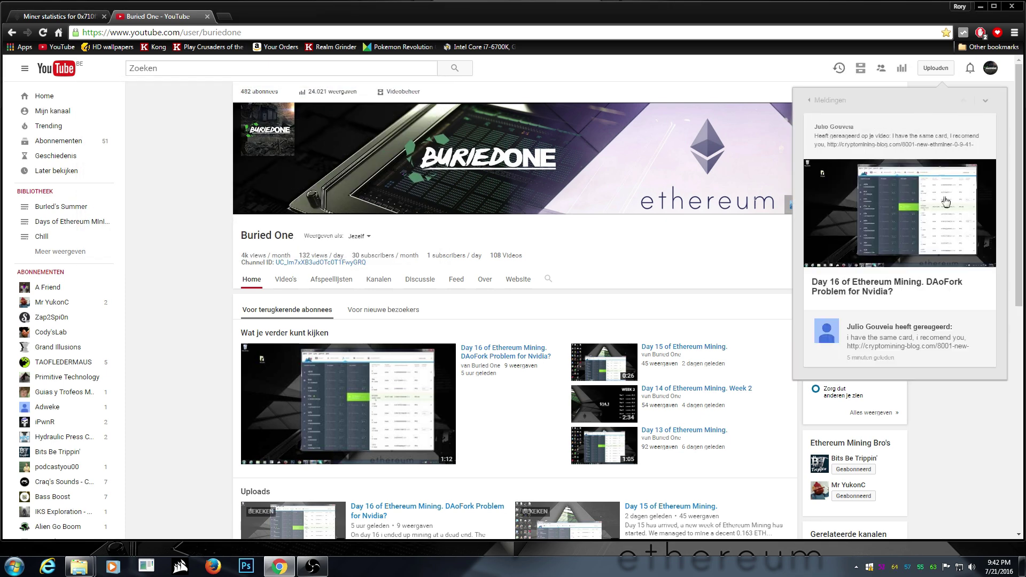
{"action": "left_click", "coordinate": [923, 350]}
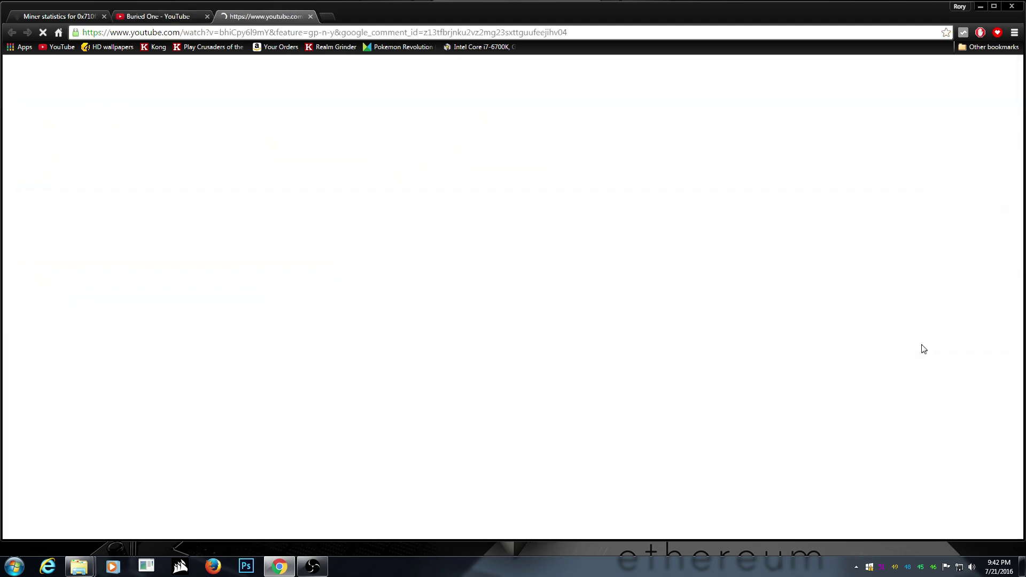
{"action": "scroll", "coordinate": [485, 327], "scroll_direction": "down", "scroll_amount": 1}
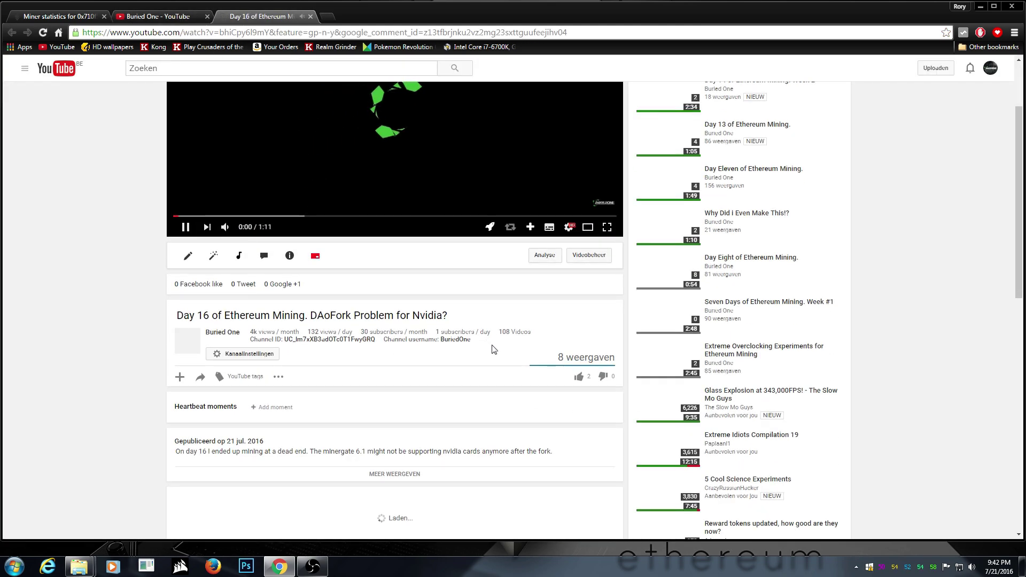
{"action": "scroll", "coordinate": [493, 349], "scroll_direction": "up", "scroll_amount": 1}
{"action": "scroll", "coordinate": [401, 343], "scroll_direction": "down", "scroll_amount": 1}
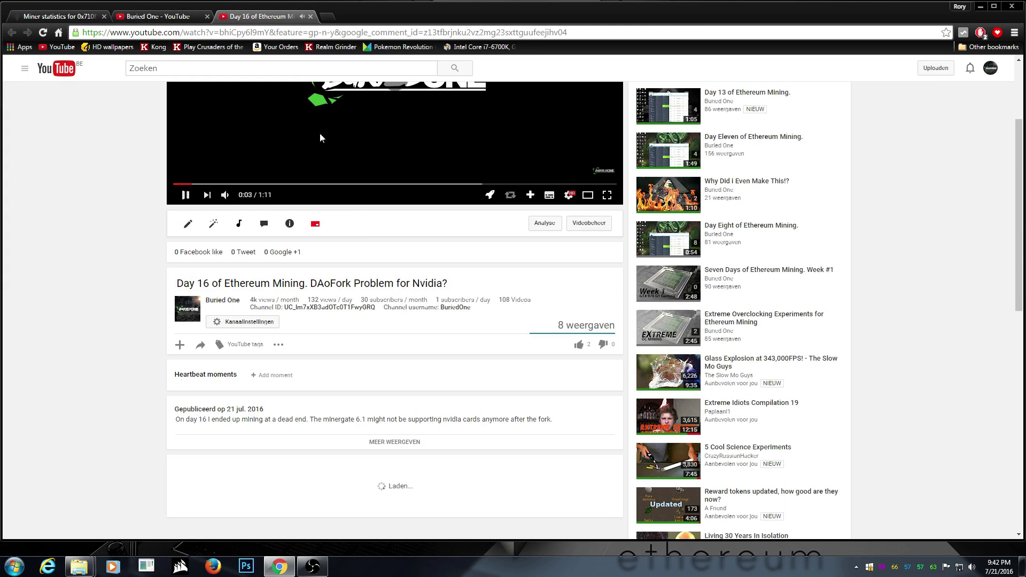
{"action": "scroll", "coordinate": [352, 184], "scroll_direction": "down", "scroll_amount": 2}
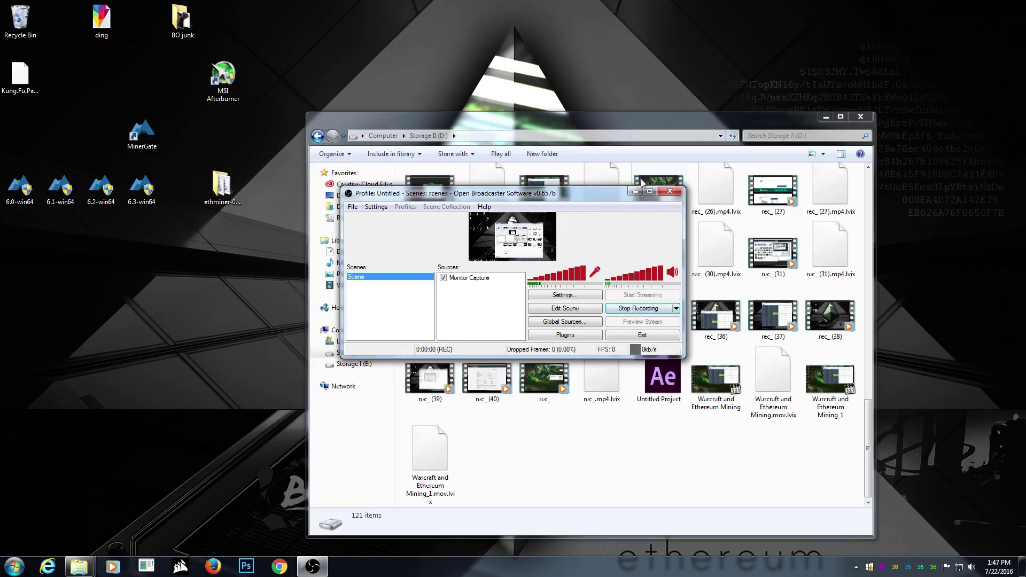
Minimize OBS to reveal the Storage II (D:) folder with the new rec_ (41) clip.
{"action": "left_click", "coordinate": [633, 192]}
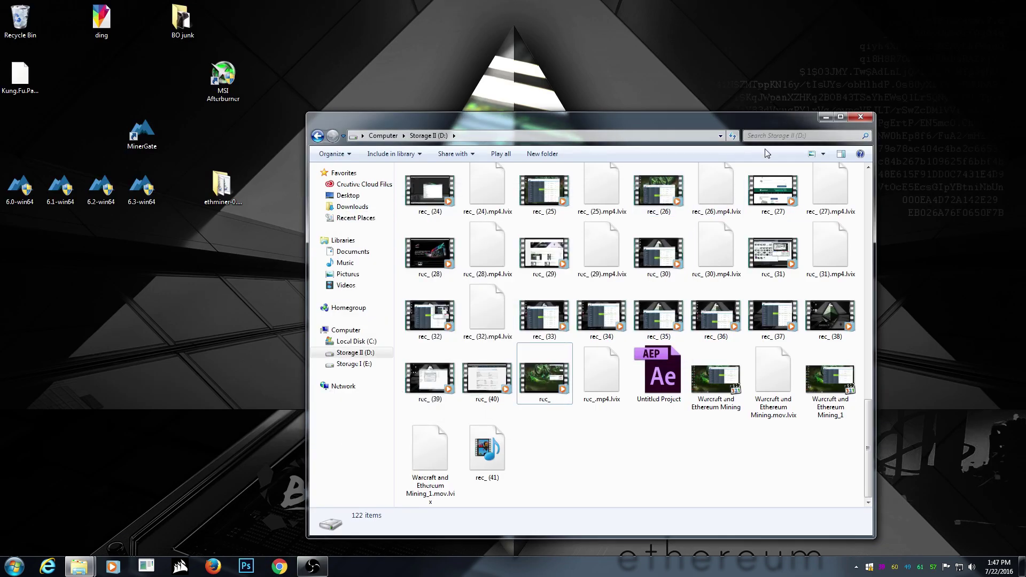